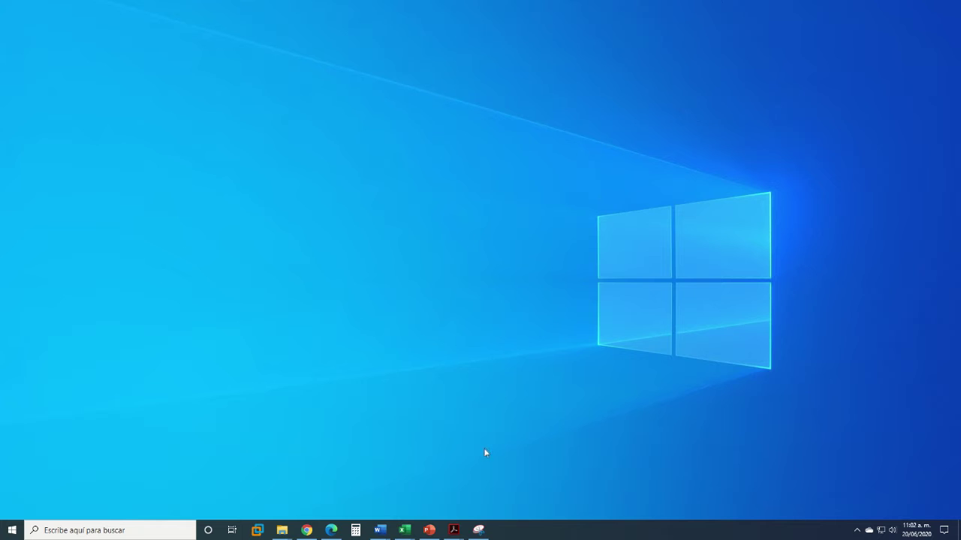
- Switch to the Formula.xlsx workbook in Excel and examine the BuscarH block on Busqueda and the No. column on BDATOS
mouse_move(409, 532)
click(440, 501)
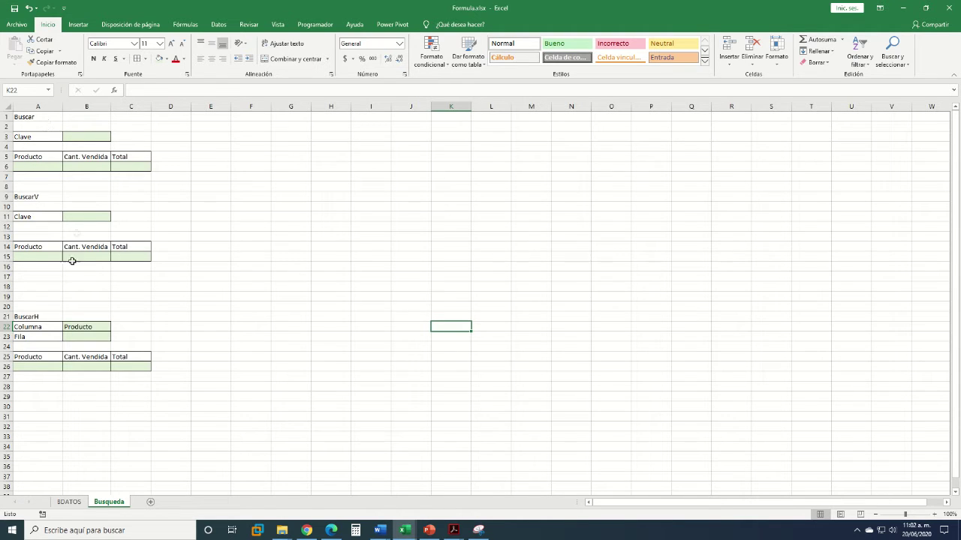
click(45, 317)
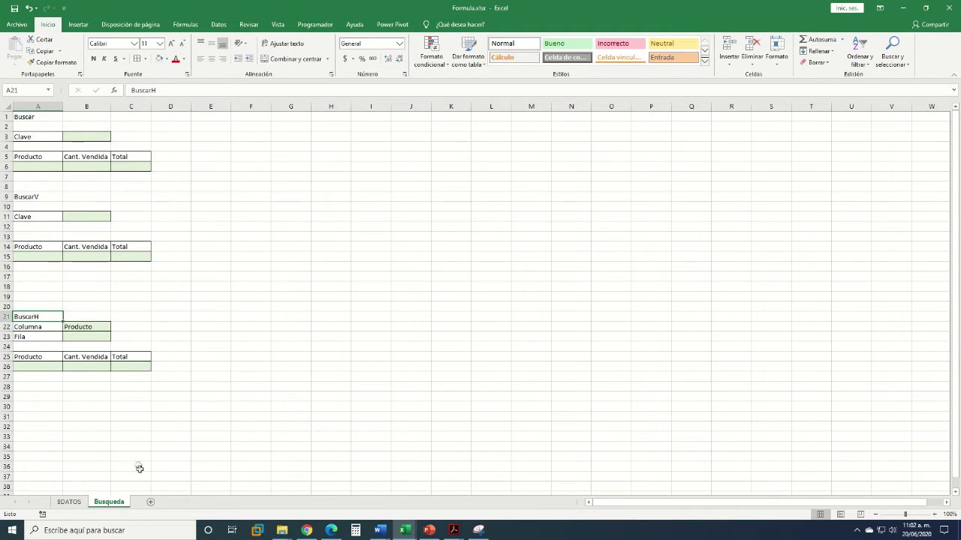
click(73, 503)
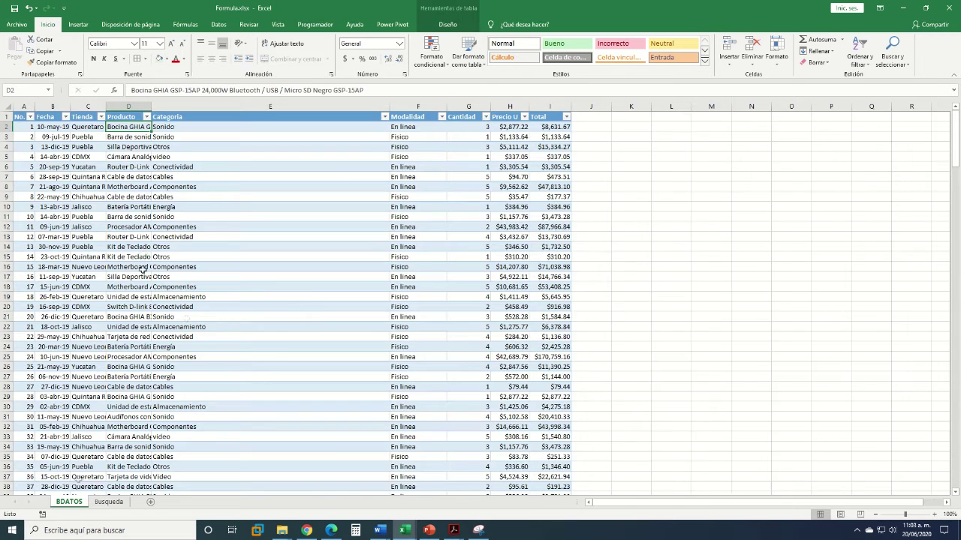
click(23, 108)
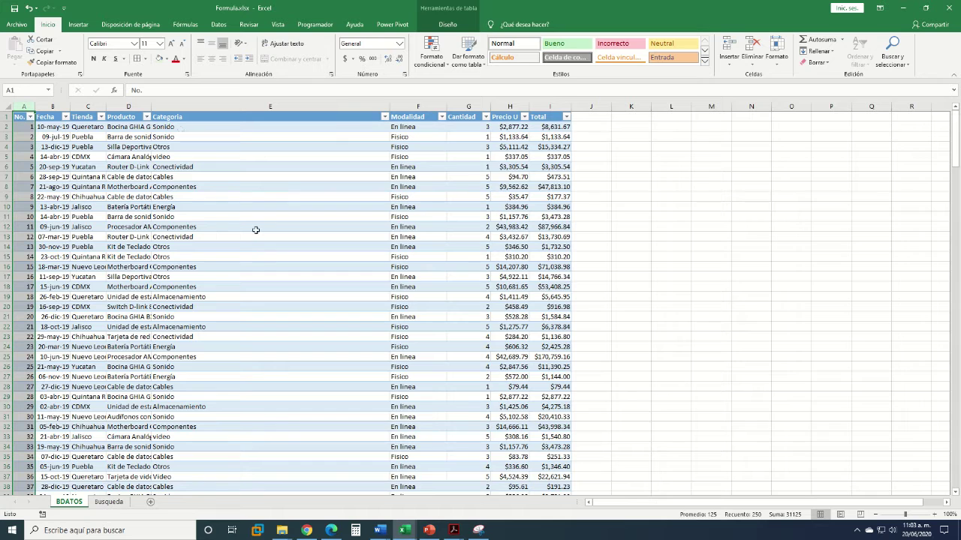
- Widen column C slightly on the Busqueda sheet to give the Total cells more room
click(113, 503)
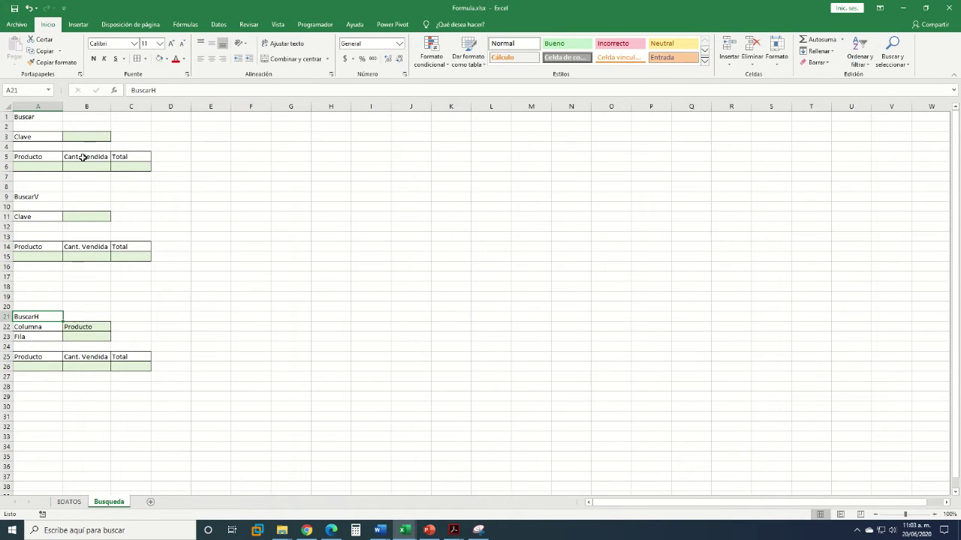
click(31, 120)
mouse_move(131, 156)
mouse_down()
mouse_move(169, 178)
mouse_move(154, 161)
mouse_move(141, 168)
mouse_up()
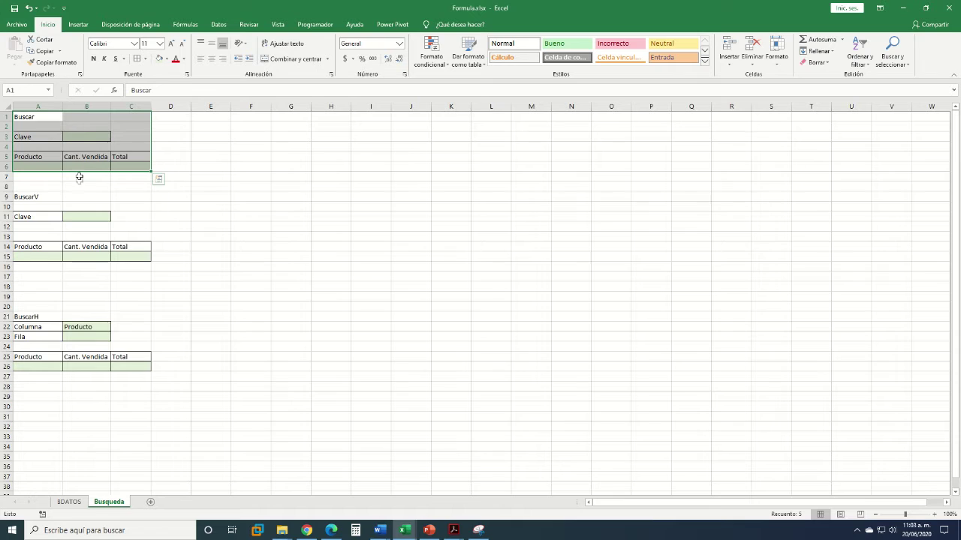
click(41, 166)
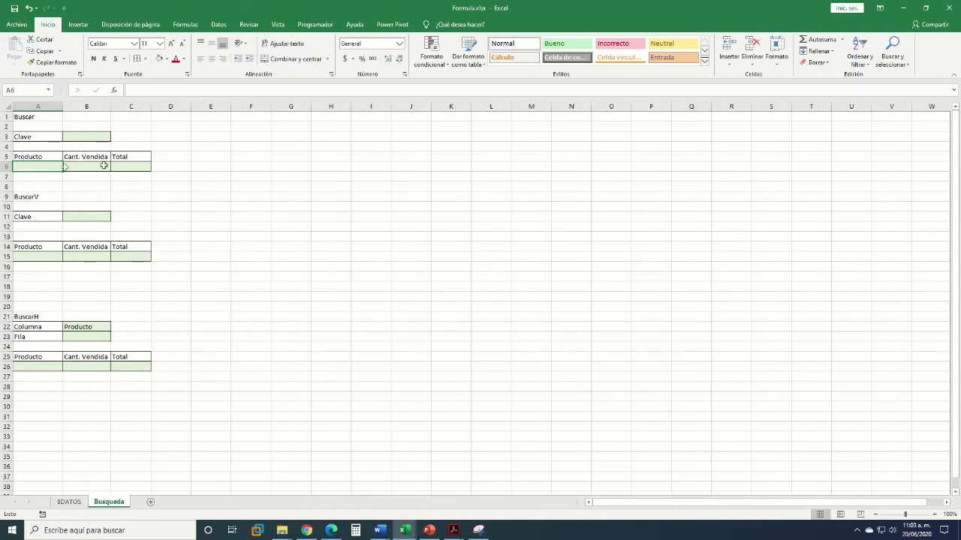
click(145, 168)
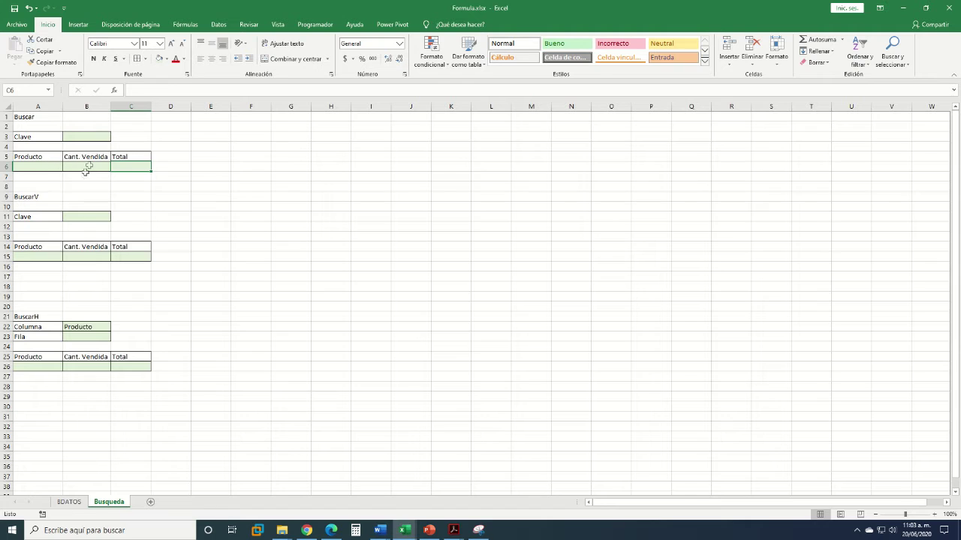
click(50, 169)
click(135, 166)
drag(153, 108, 165, 108)
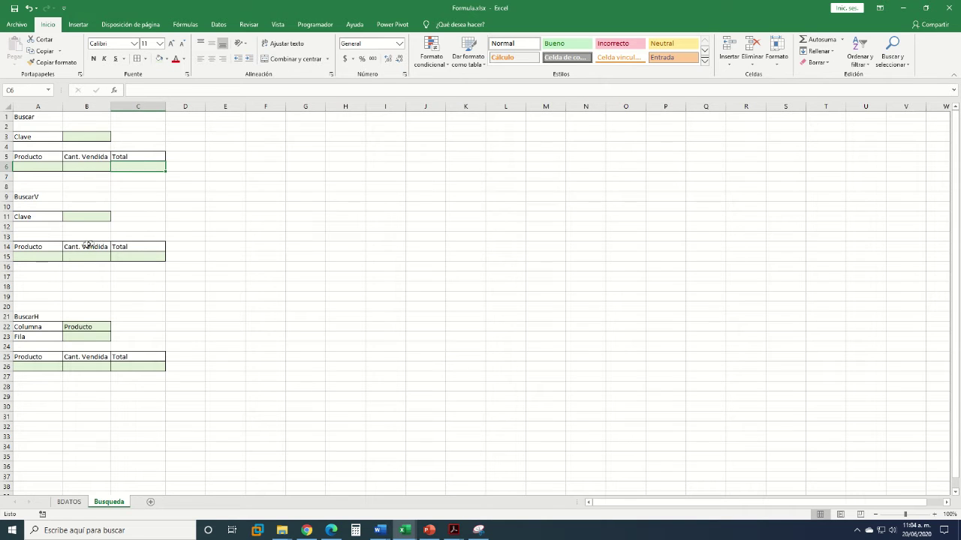
- Start a BUSCAR formula in the Buscar block's Producto cell A6, with the Clave cell B3 as the lookup value
drag(41, 166, 157, 166)
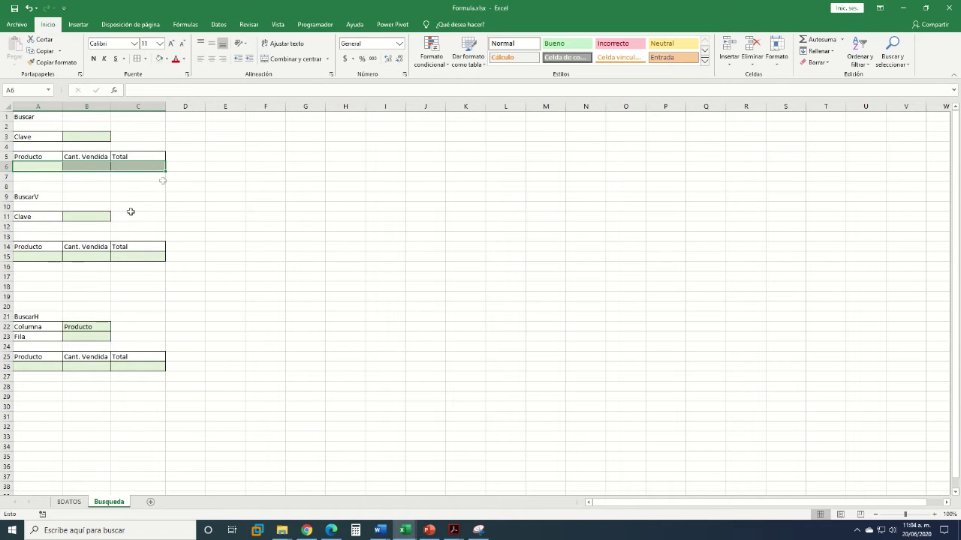
drag(45, 136, 84, 136)
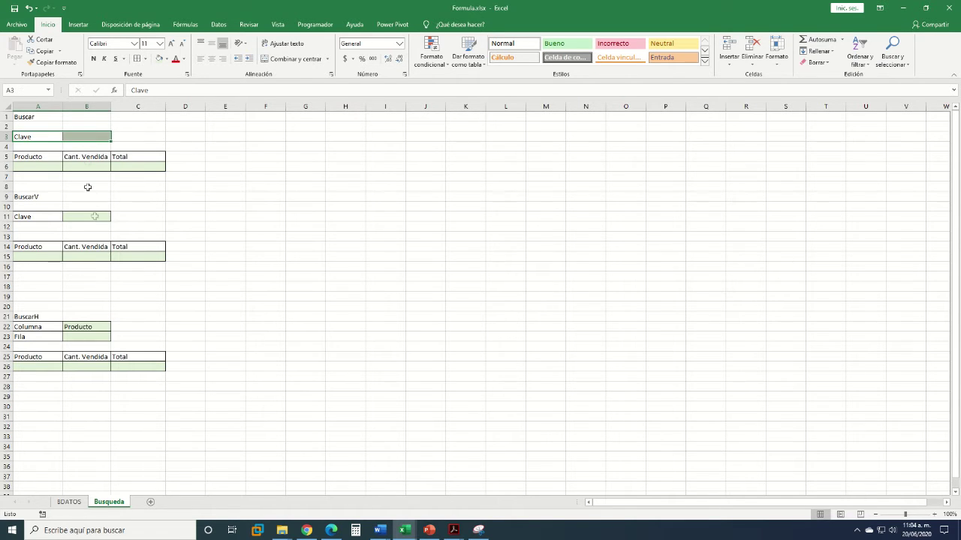
click(46, 166)
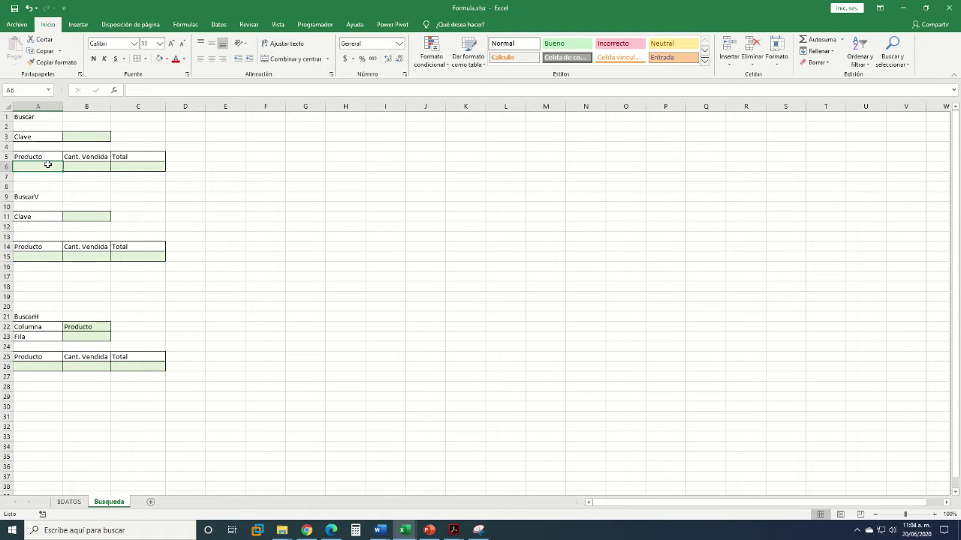
text(=busca)
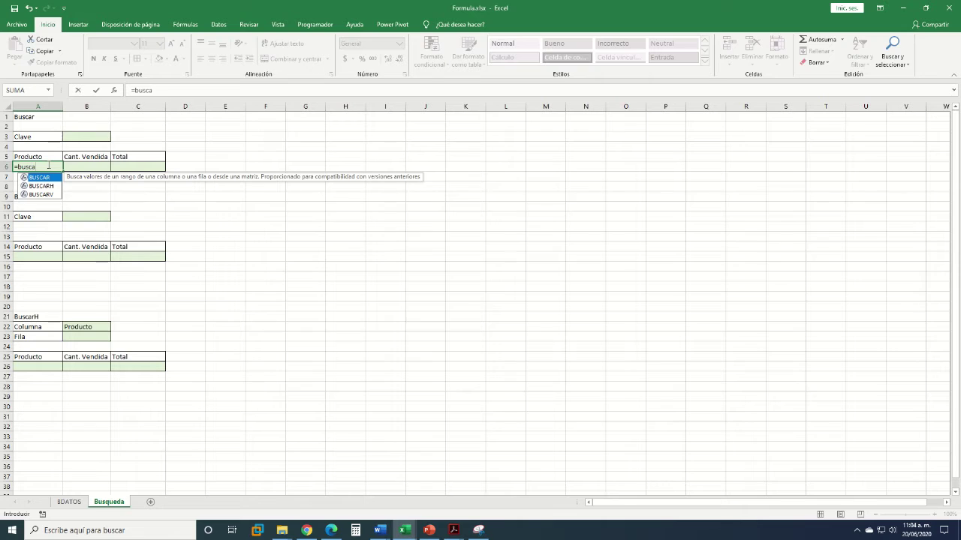
key(Tab)
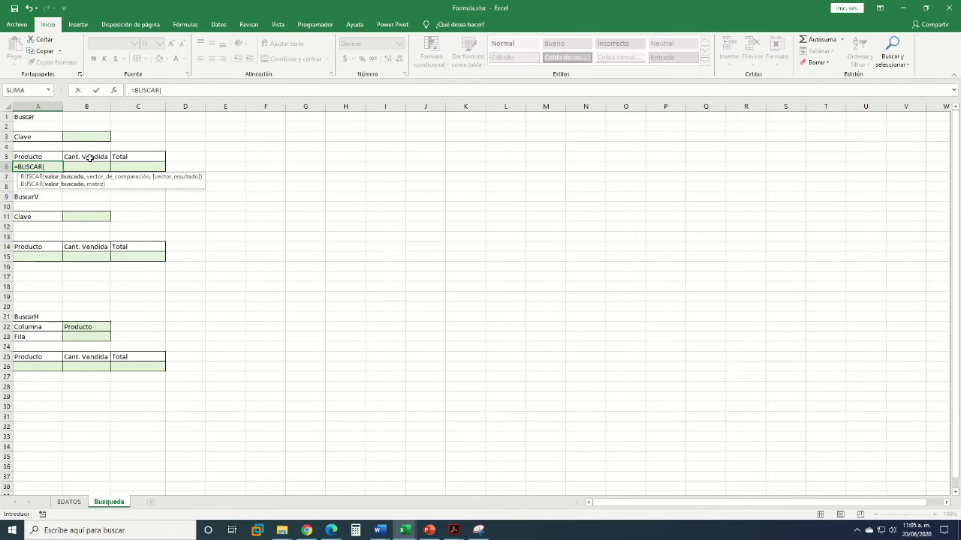
key(BackSpace)
click(95, 136)
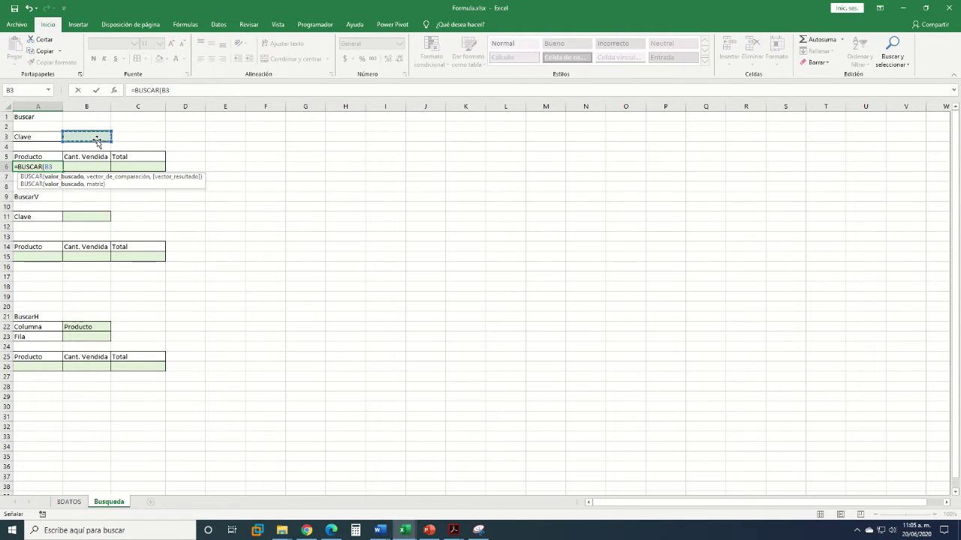
text(,)
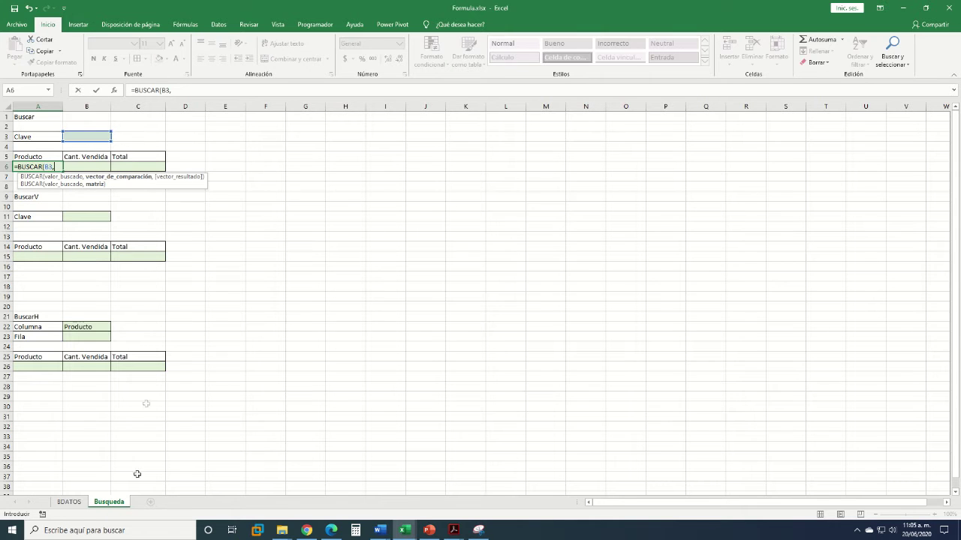
- Use all data in the No. column of the BDATOS sheet as the BUSCAR formula's comparison vector
click(68, 502)
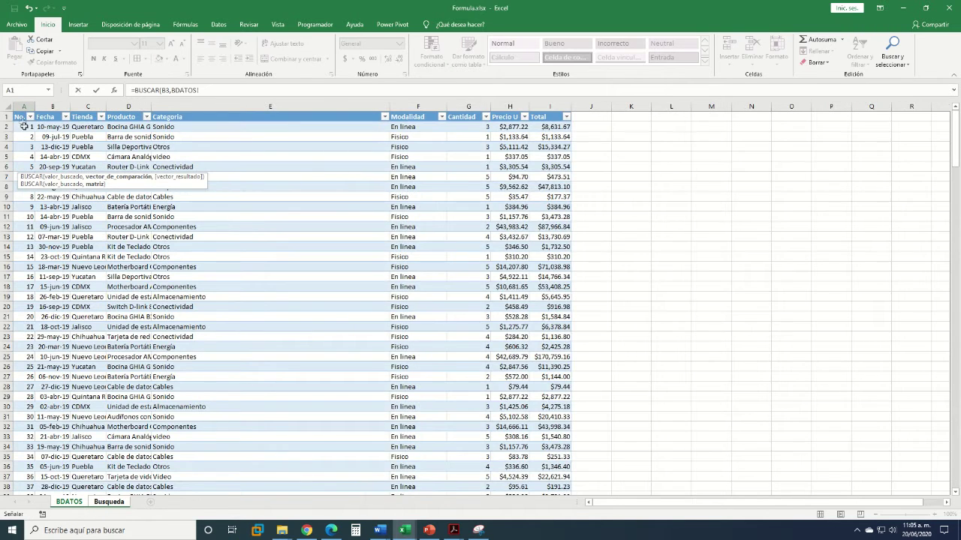
click(25, 128)
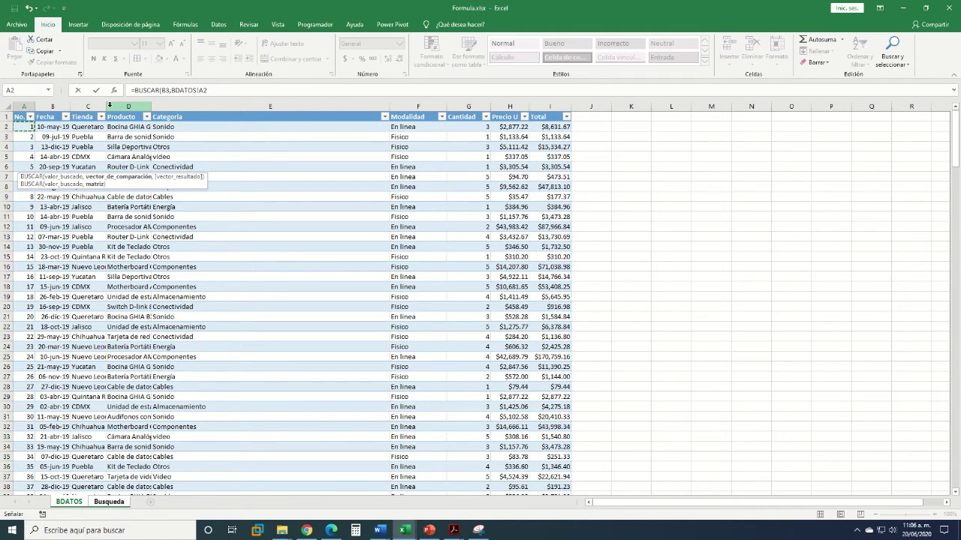
key(ctrl+shift+Down)
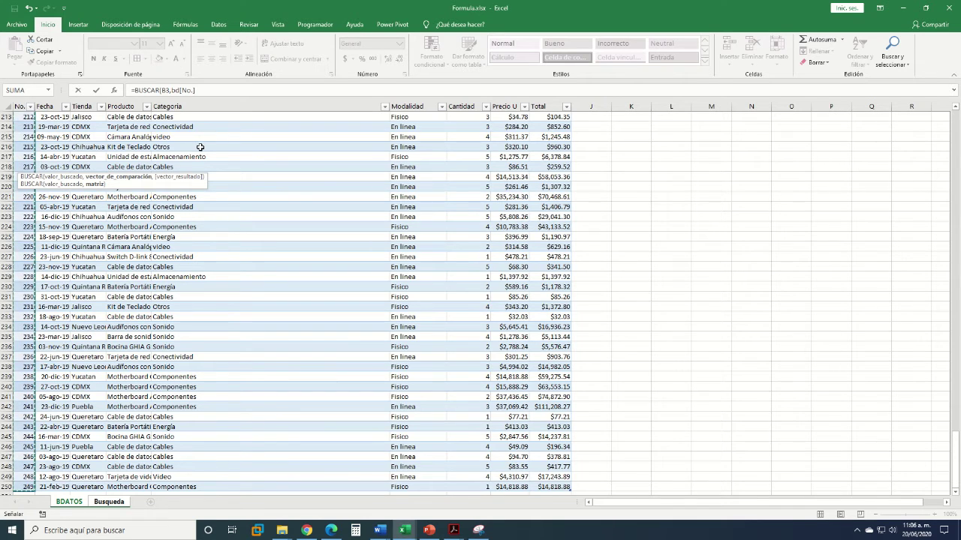
text(,)
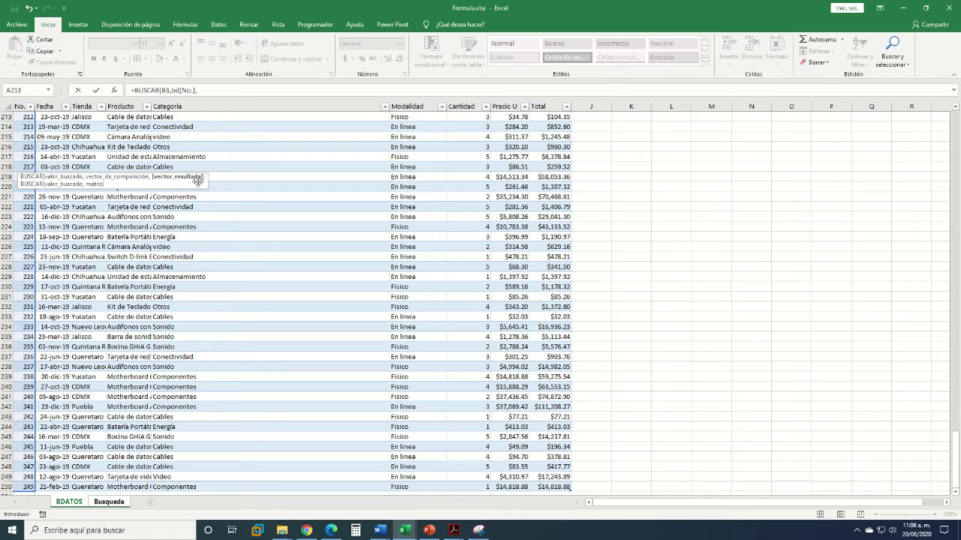
- Set the BDATOS Producto column as the result vector and complete the formula =BUSCAR(B3,bd[No.],bd[Producto])
click(140, 147)
key(ctrl+Up)
key(Down)
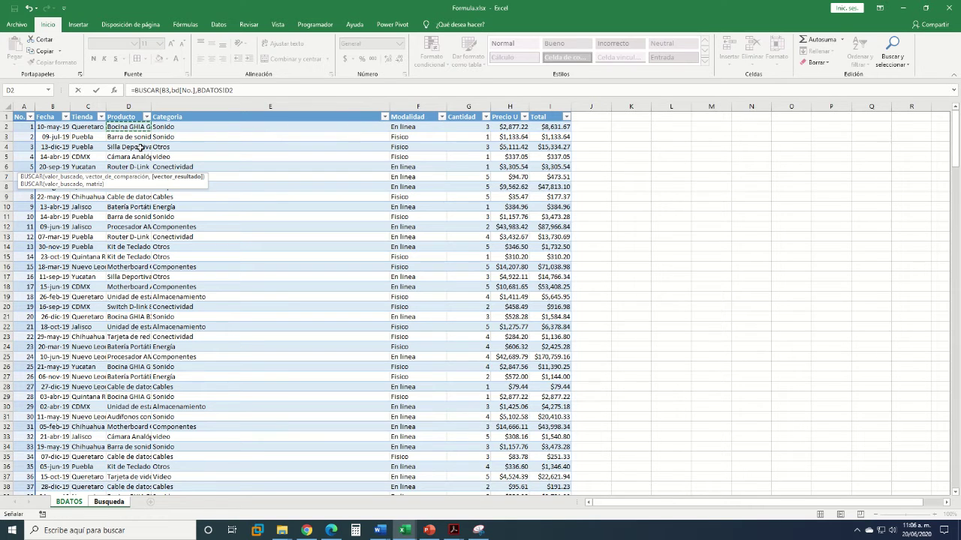
key(ctrl+shift+Down)
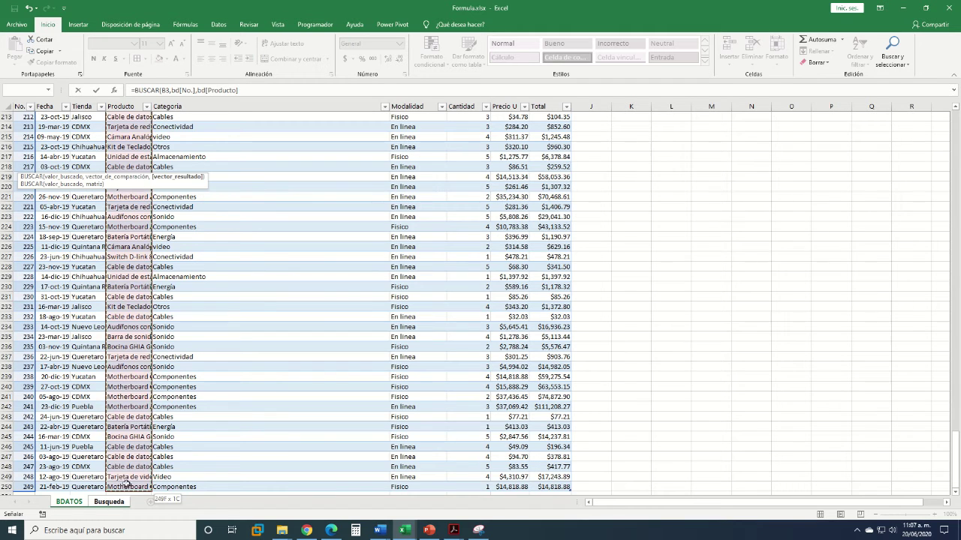
click(126, 485)
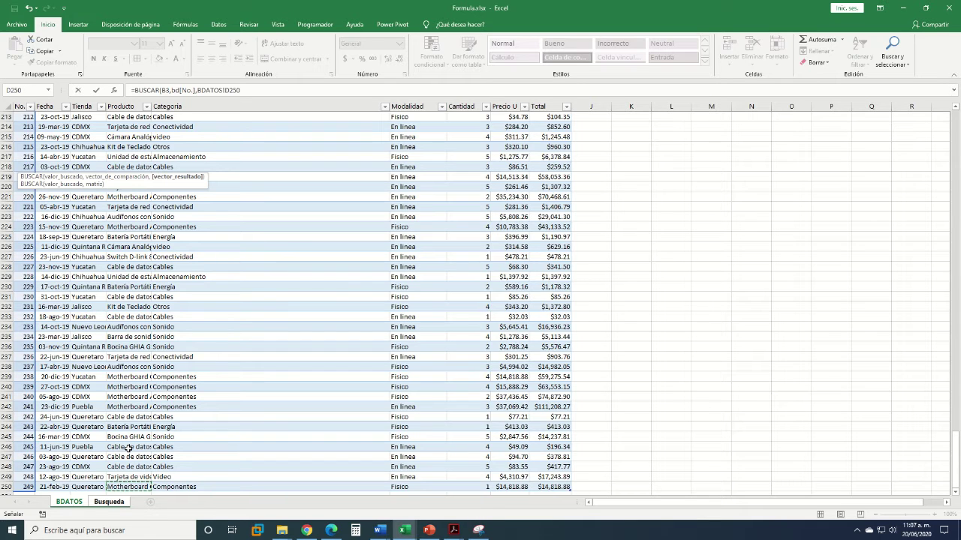
key(ctrl+Up)
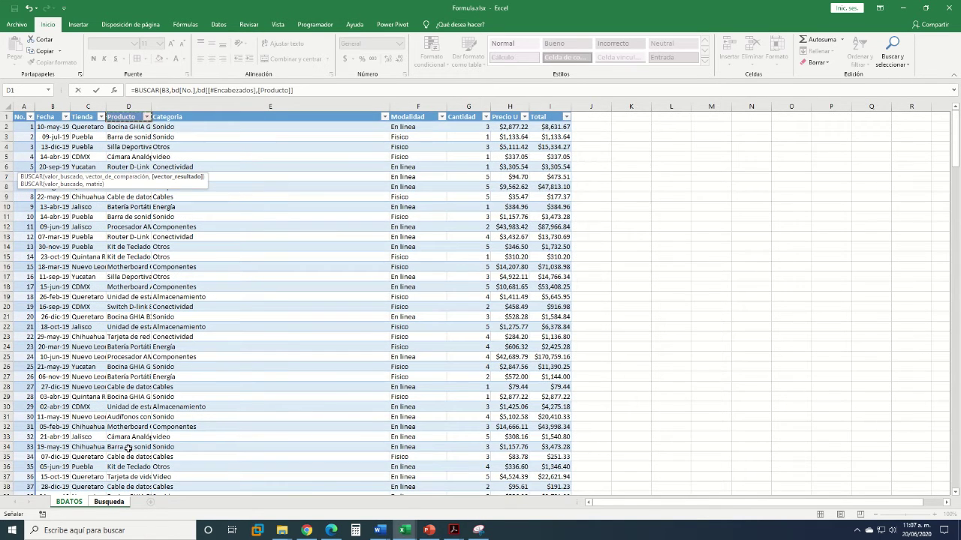
key(Down)
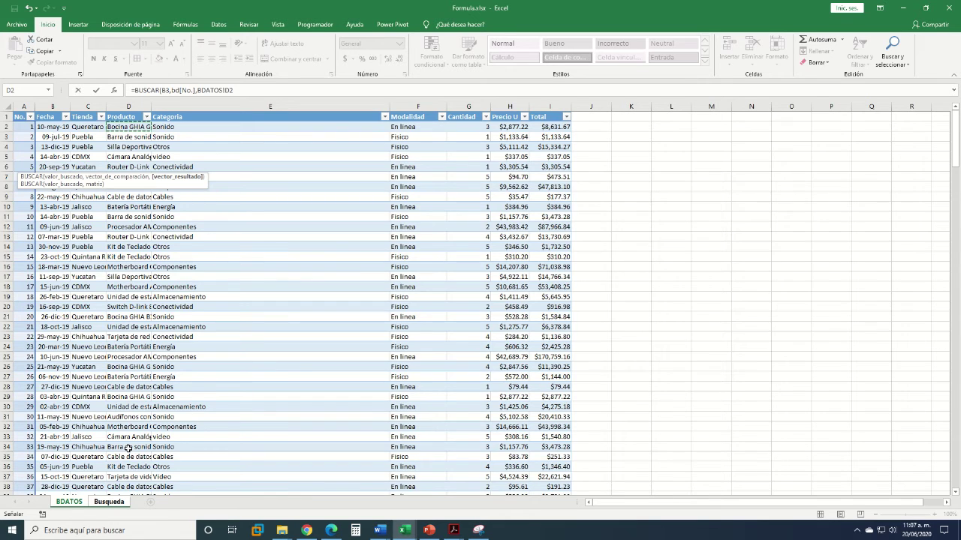
key(ctrl+shift+Down)
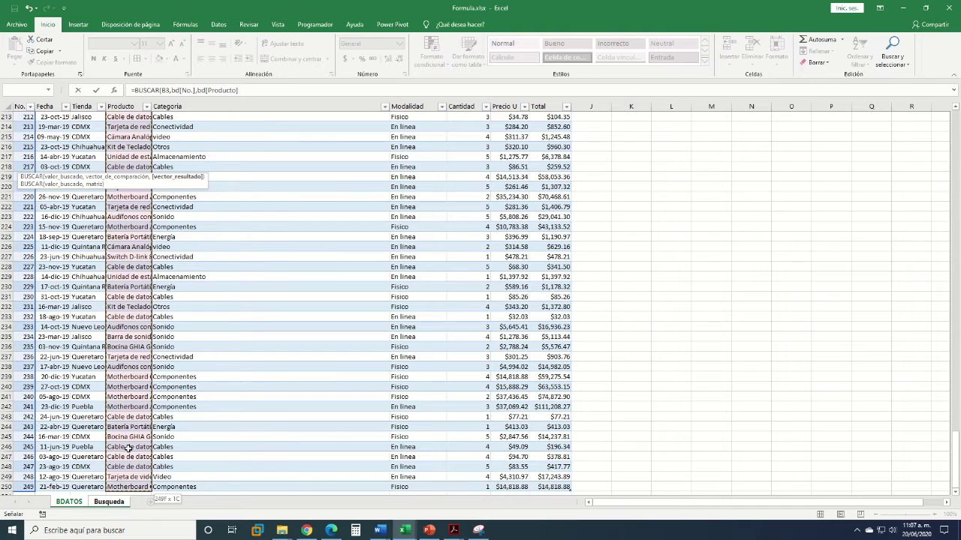
key(Return)
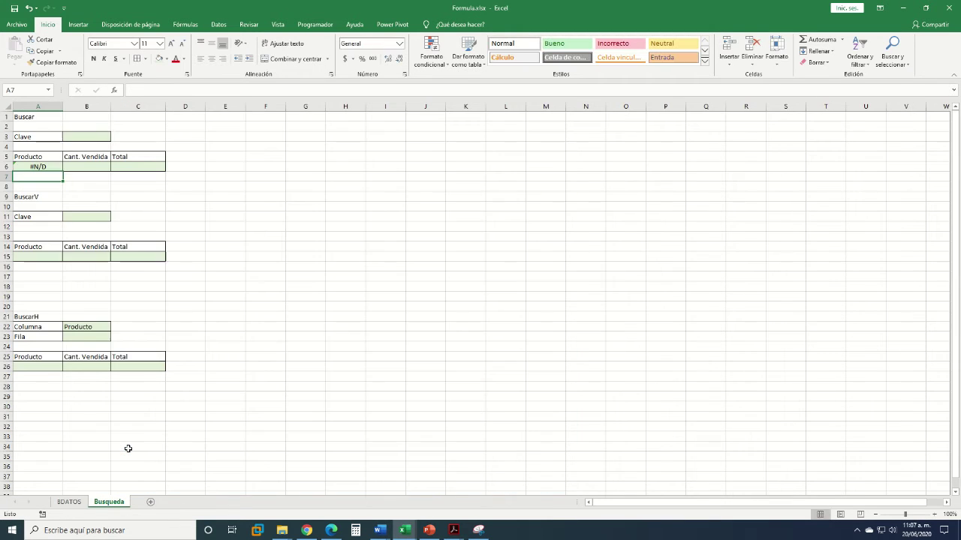
- Wrap the BUSCAR formula in A6 in an SI function with the condition B3="" to check for an empty Clave
click(39, 165)
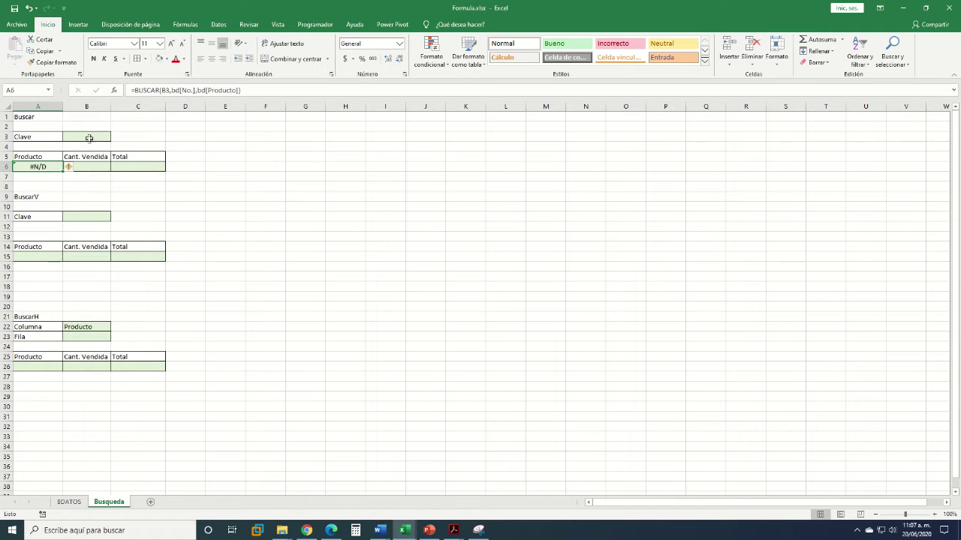
click(89, 138)
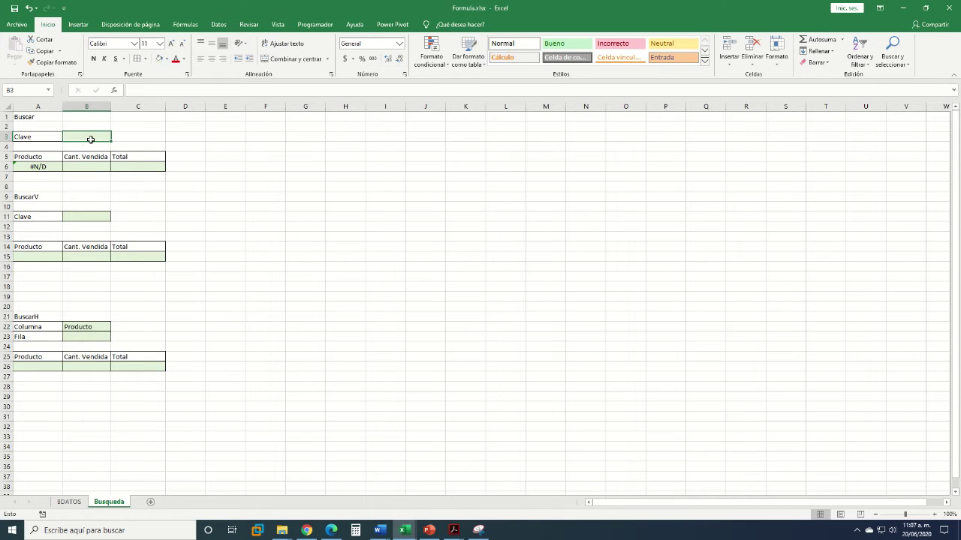
click(54, 166)
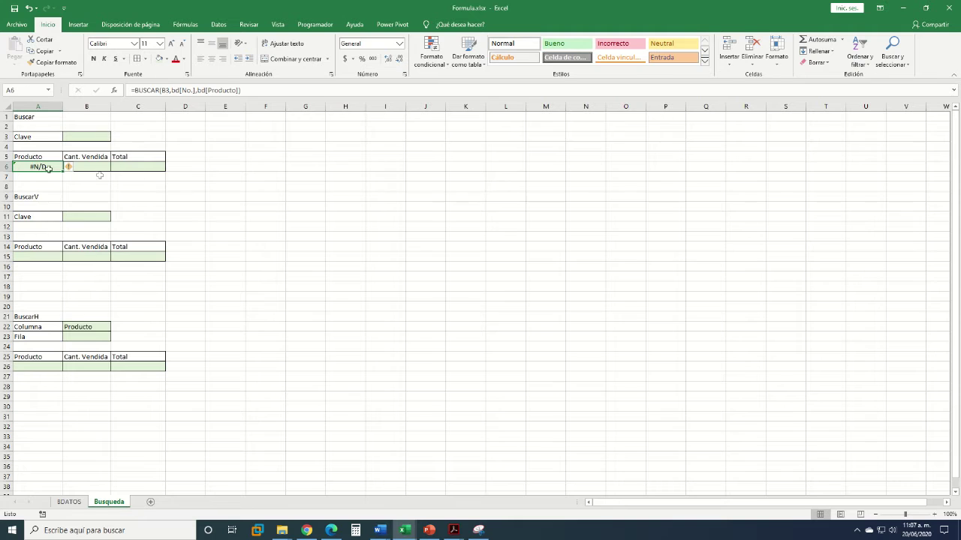
click(135, 90)
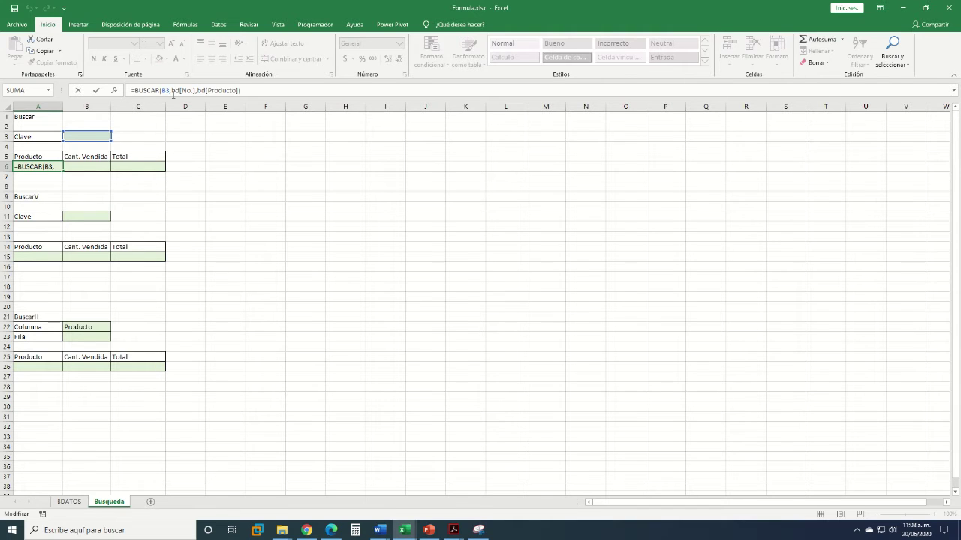
text(si()
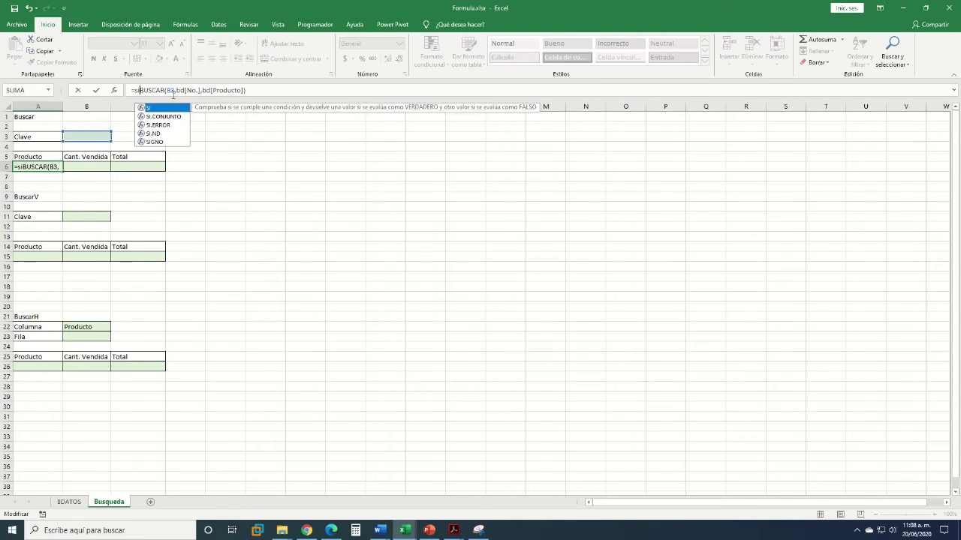
click(86, 135)
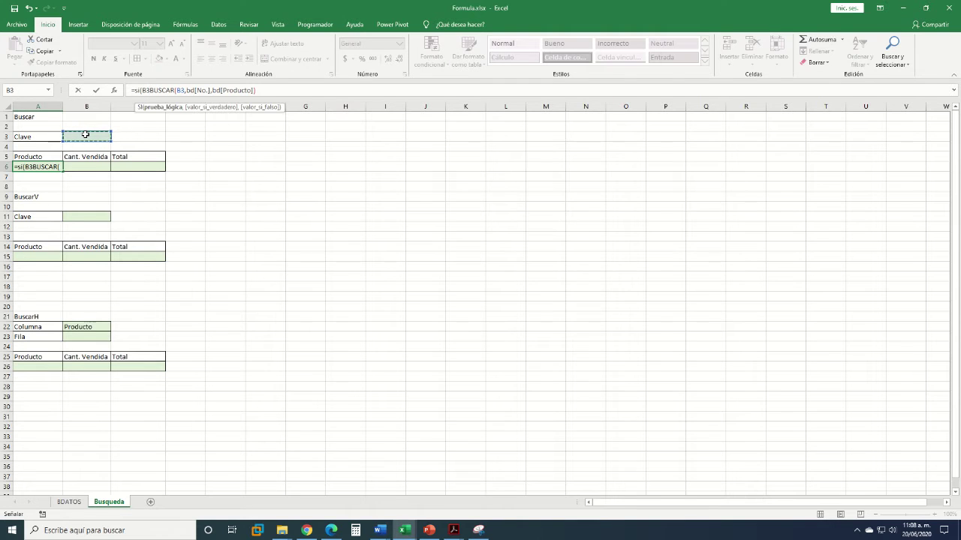
text(=)
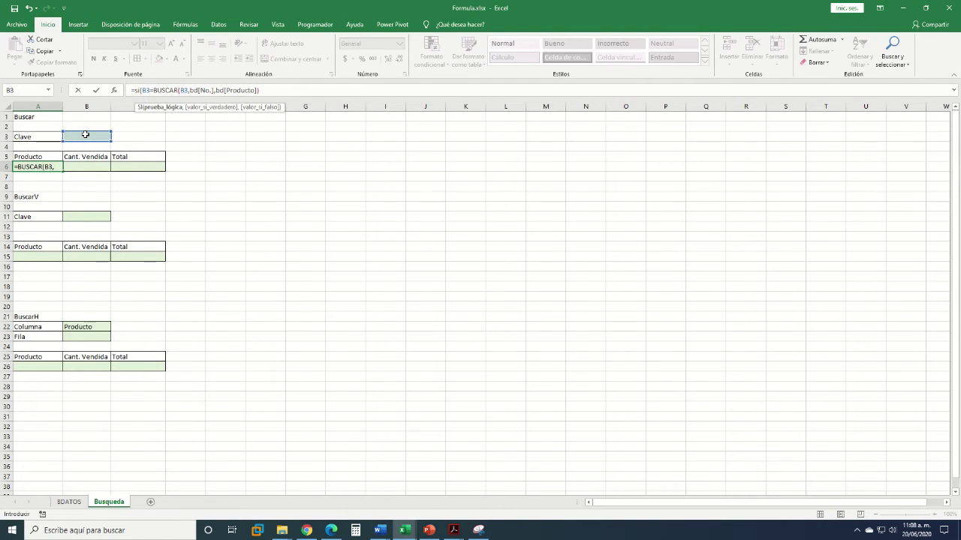
text("")
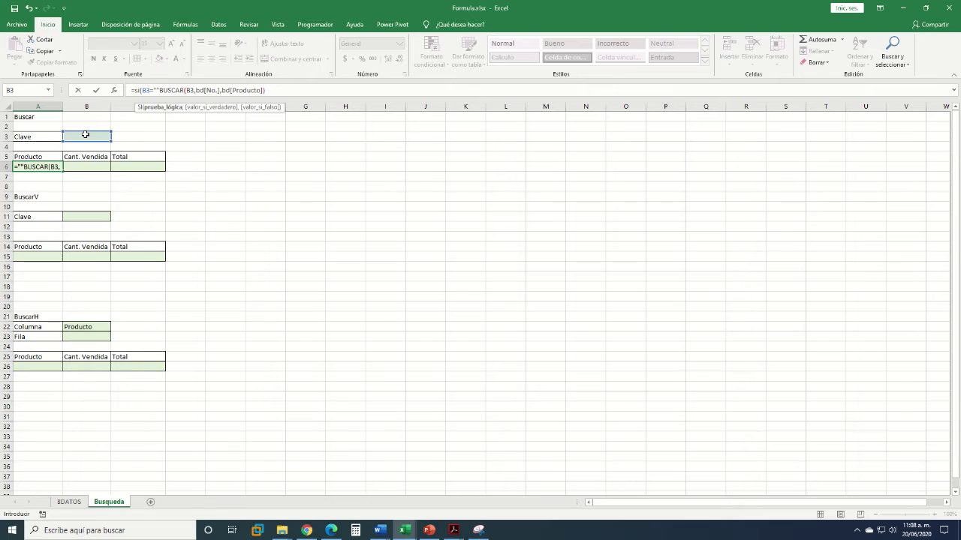
text(,)
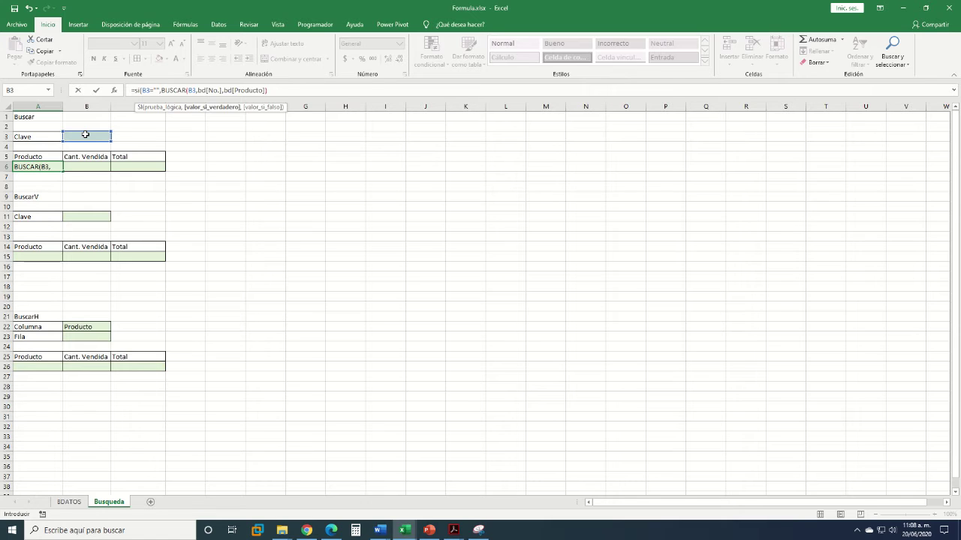
- Set "" as the SI function's true value and complete the formula as =SI(B3="","",BUSCAR(B3,bd[No.],bd[Producto]))
text("")
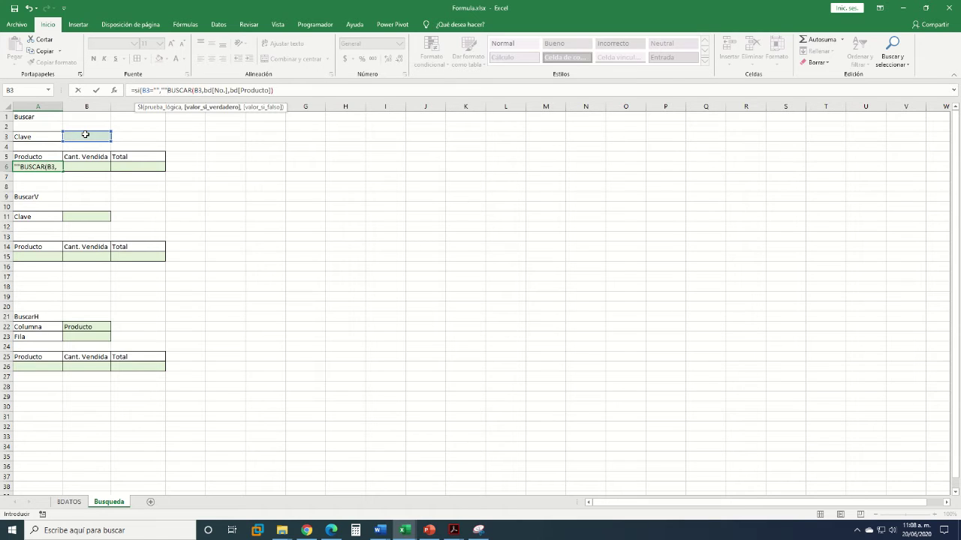
text(,)
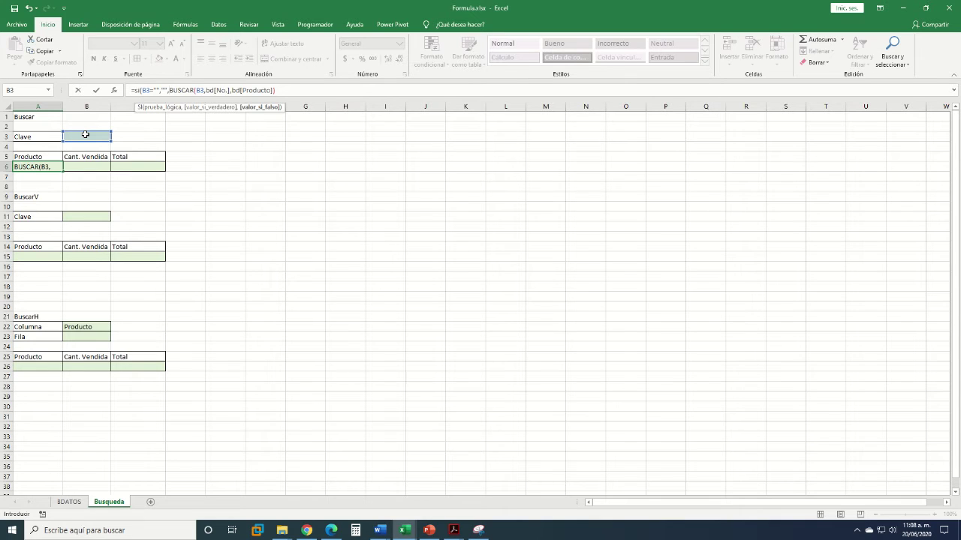
click(285, 90)
text())
key(Return)
key(Up)
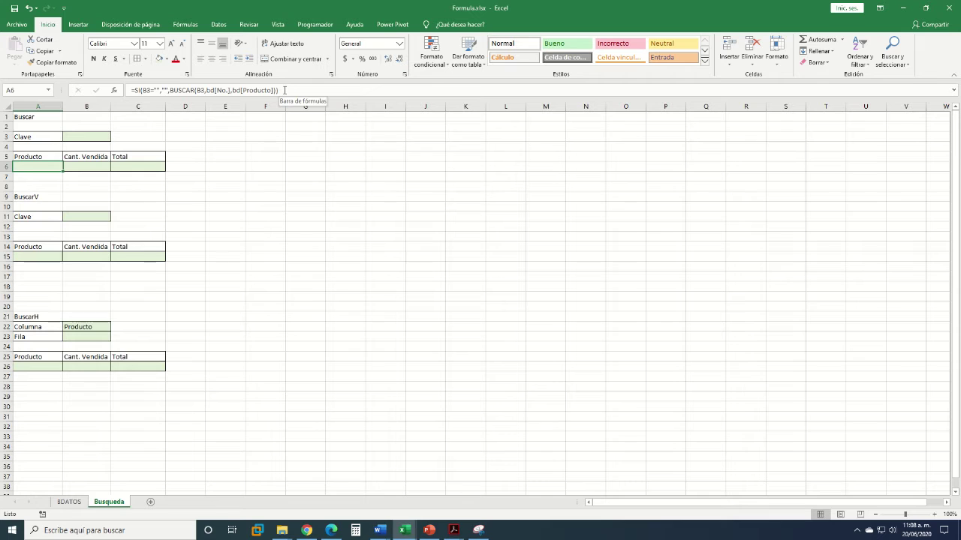
- Test the Buscar block's Producto formula by entering 5 in the Clave cell B3
key(Up)
key(Up)
key(Up)
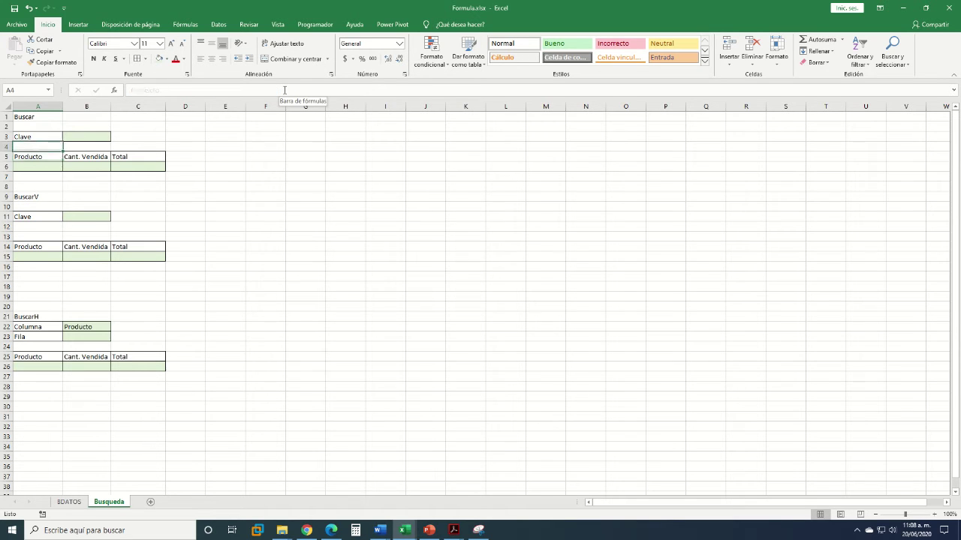
key(Right)
text(5)
key(Return)
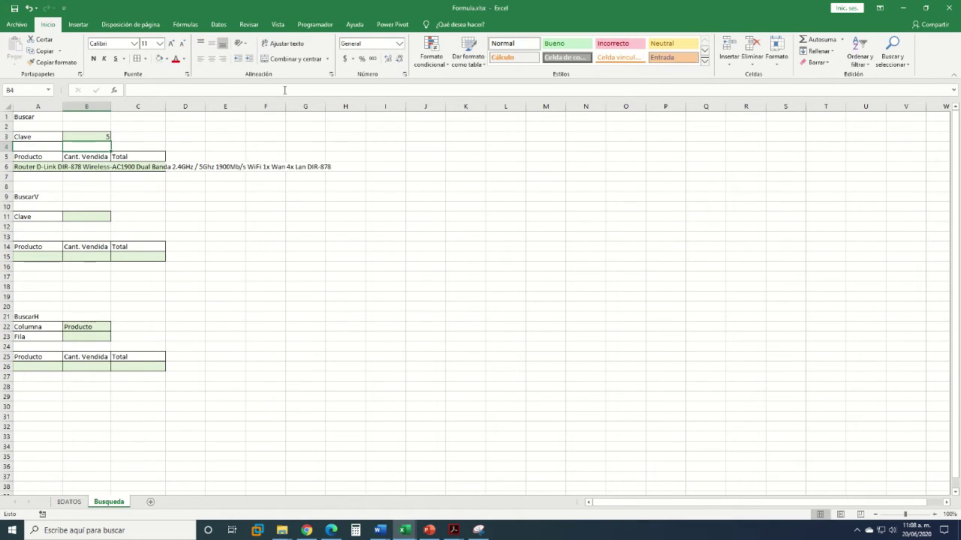
- Clear the Clave cell B3 to test the Producto formula with an empty key
key(Up)
text(0)
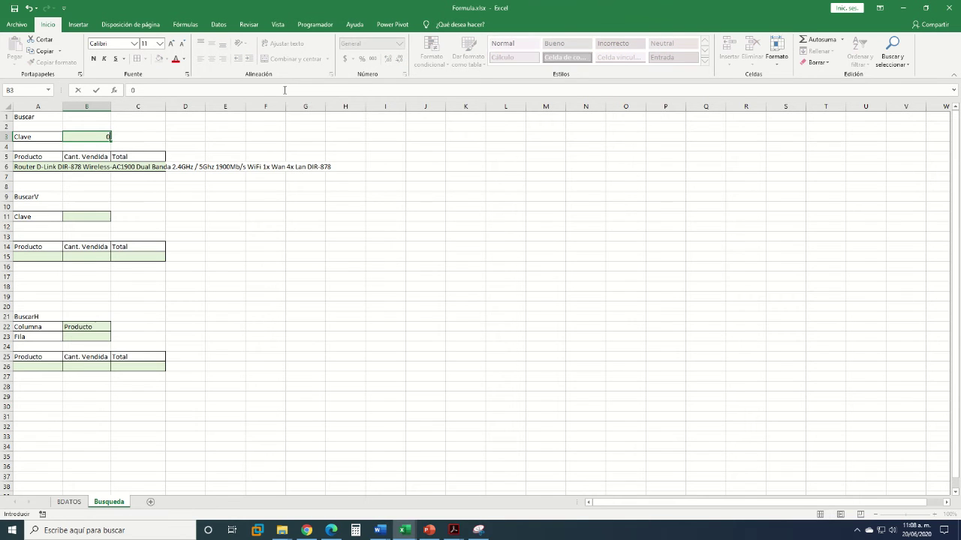
key(BackSpace)
key(Return)
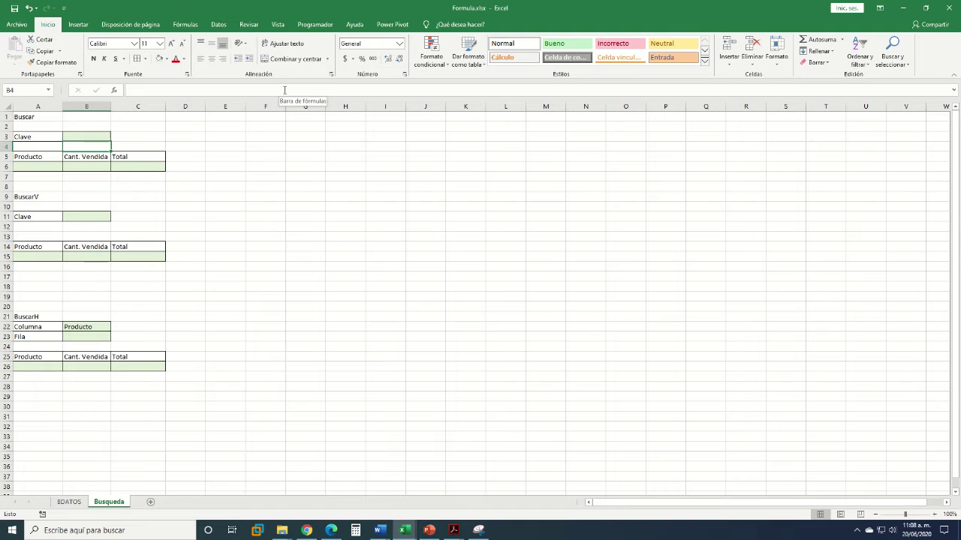
- Review the SI formula in A6, and enter 5 as the Buscar block's Clave in B3
key(Down)
key(Down)
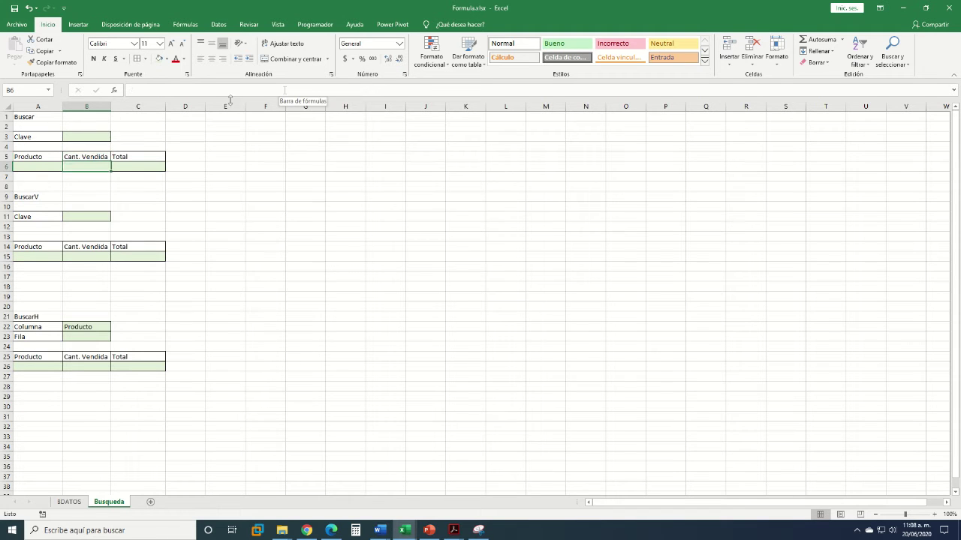
click(55, 168)
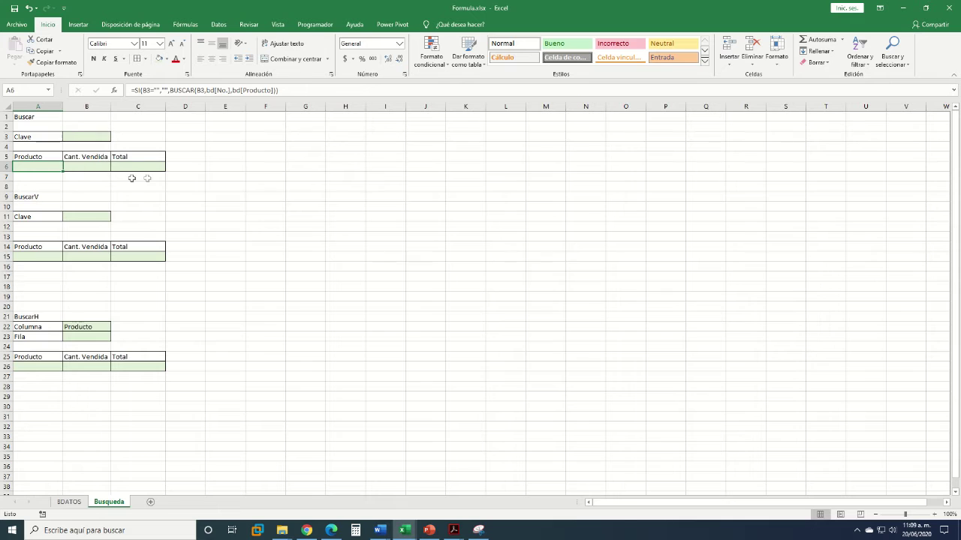
click(84, 137)
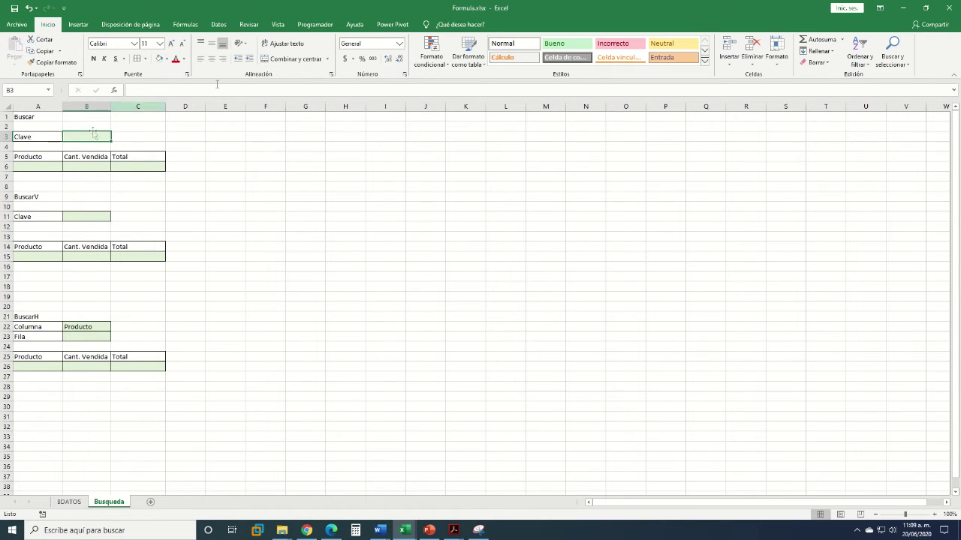
text(5)
key(Return)
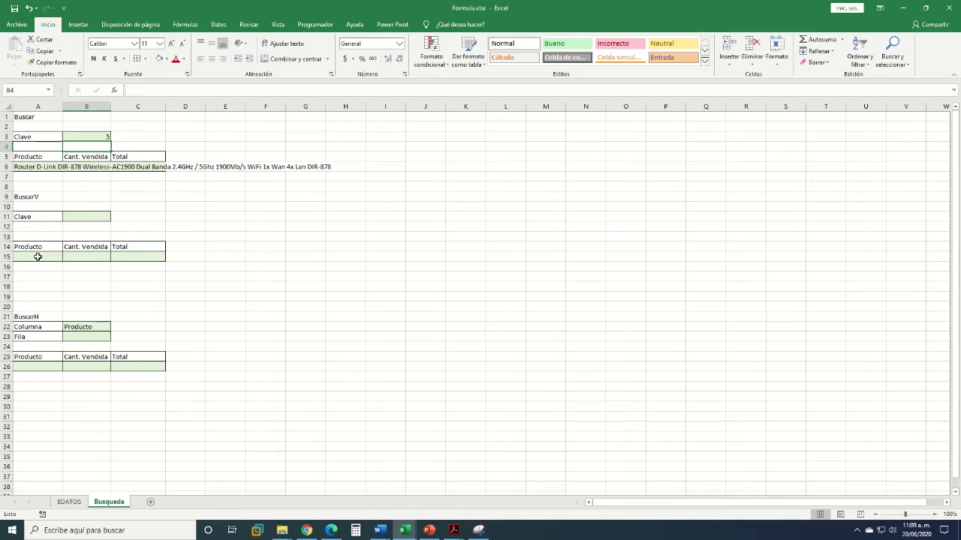
- Start a BUSCARV formula in the BuscarV block's Producto cell A15, with the Clave cell B11 as the lookup value
click(84, 226)
click(95, 216)
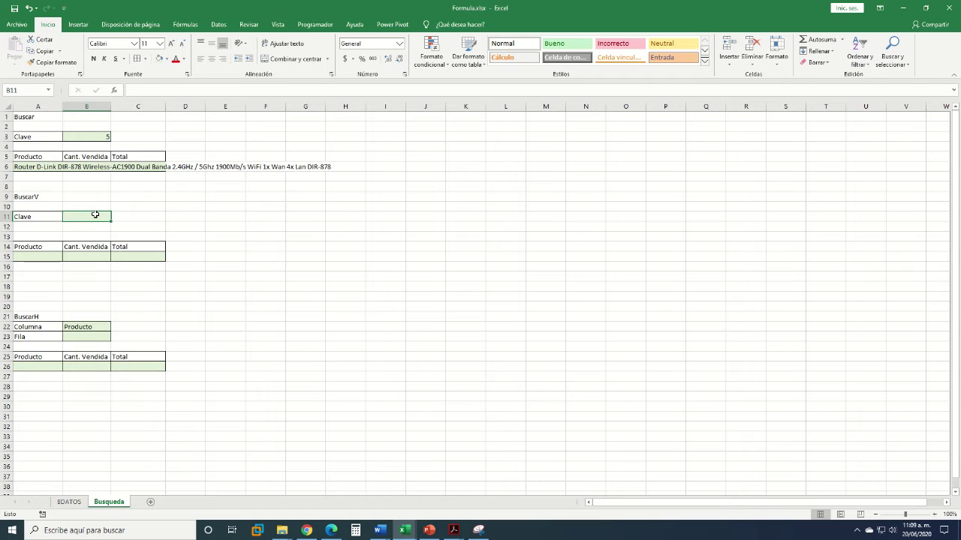
click(40, 257)
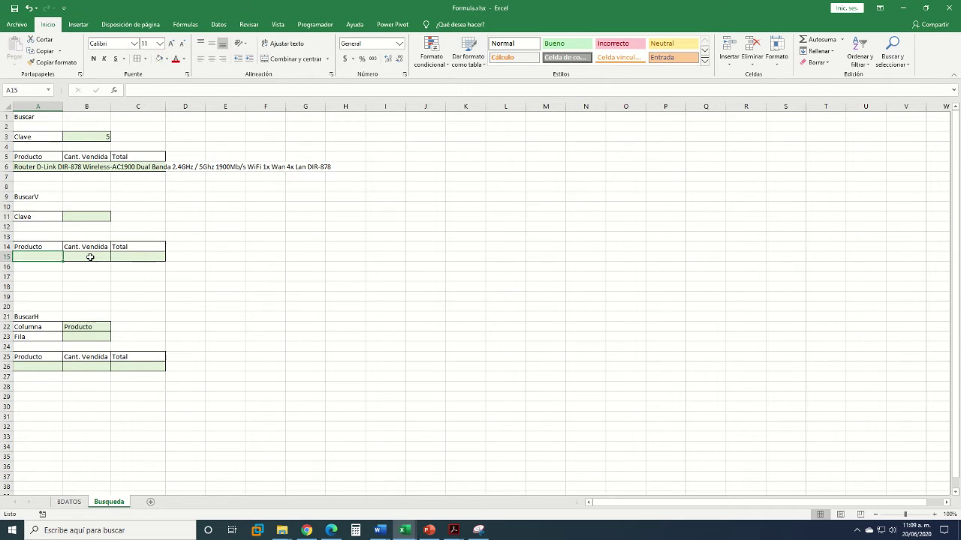
text(=)
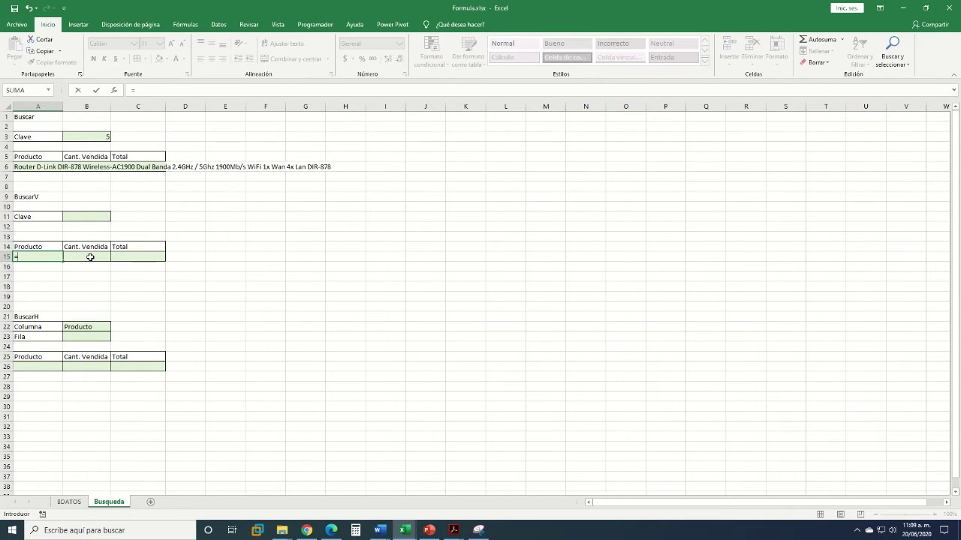
text(buscar)
key(Down)
key(Down)
key(Tab)
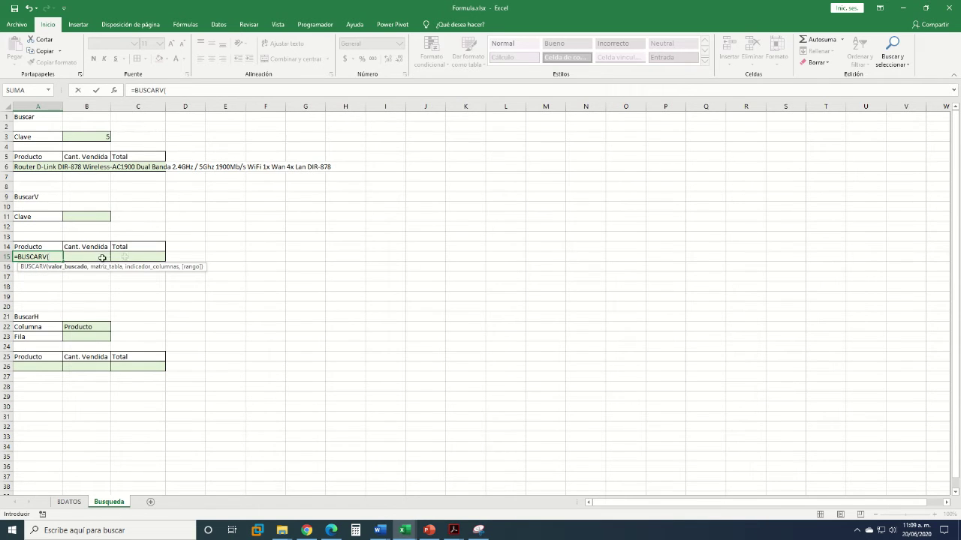
click(86, 217)
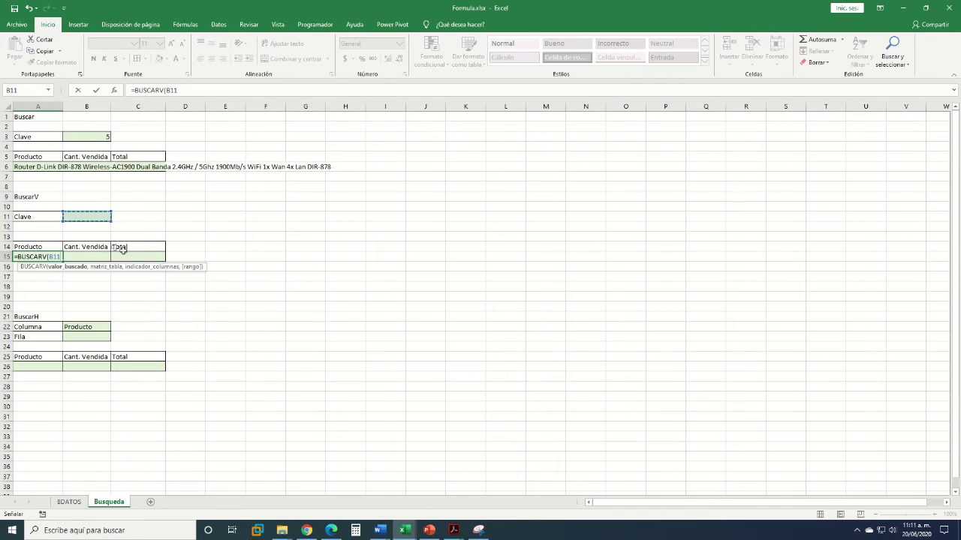
text(,)
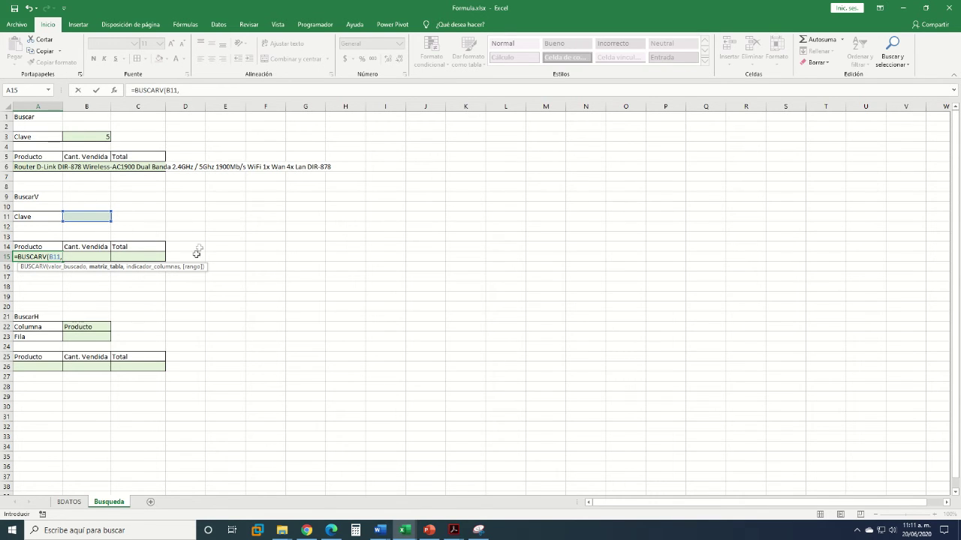
- Use the entire BDATOS table, headers included, as the BUSCARV table array, bd[#Todo]
click(75, 505)
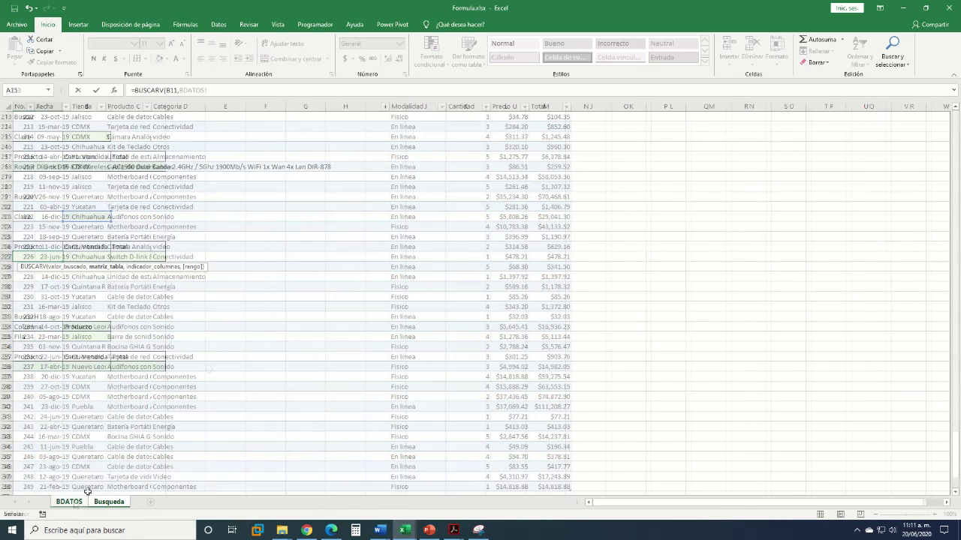
click(98, 167)
key(ctrl+Home)
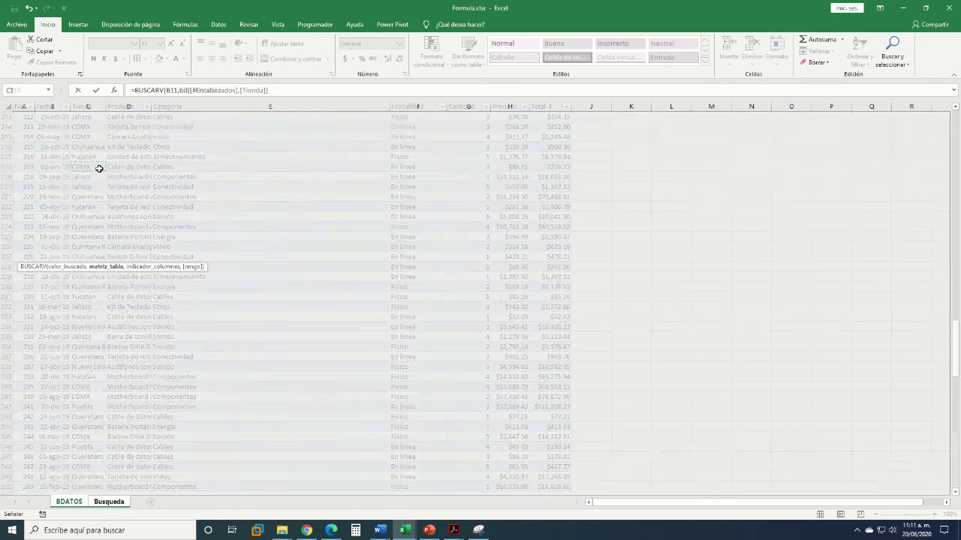
key(ctrl+shift+End)
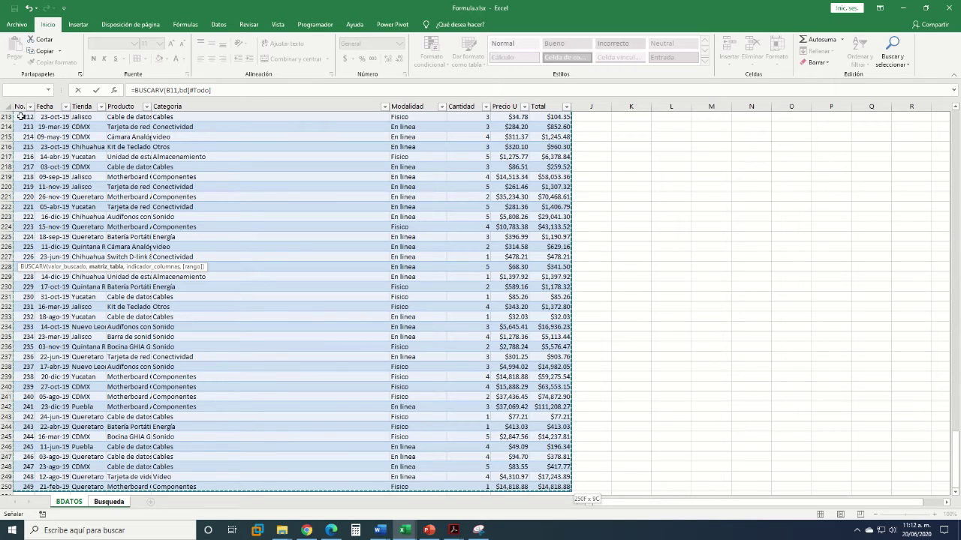
text(,)
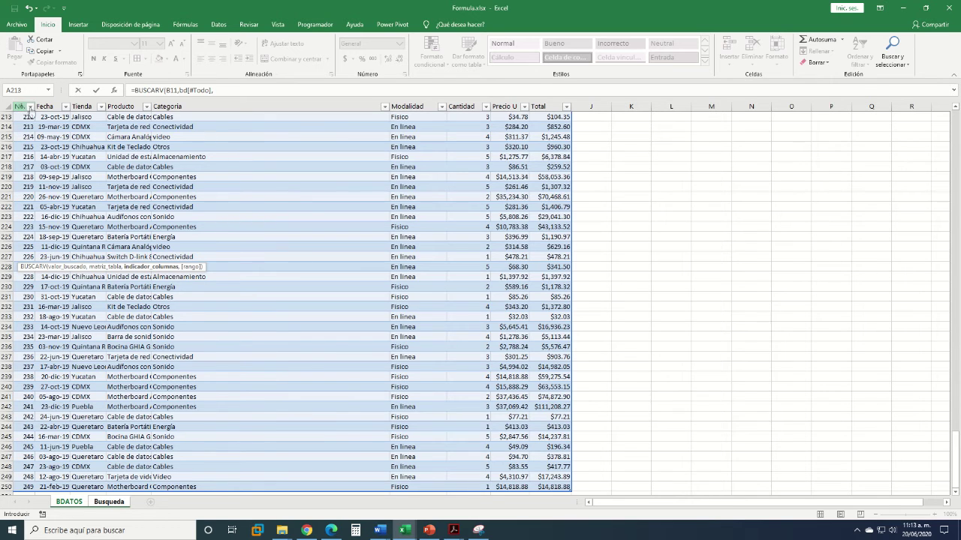
click(49, 105)
click(86, 104)
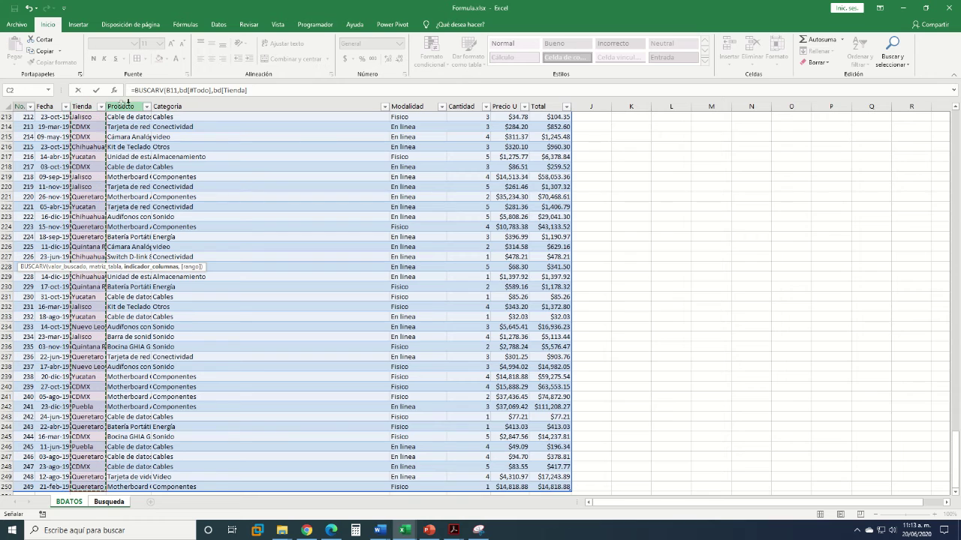
click(120, 104)
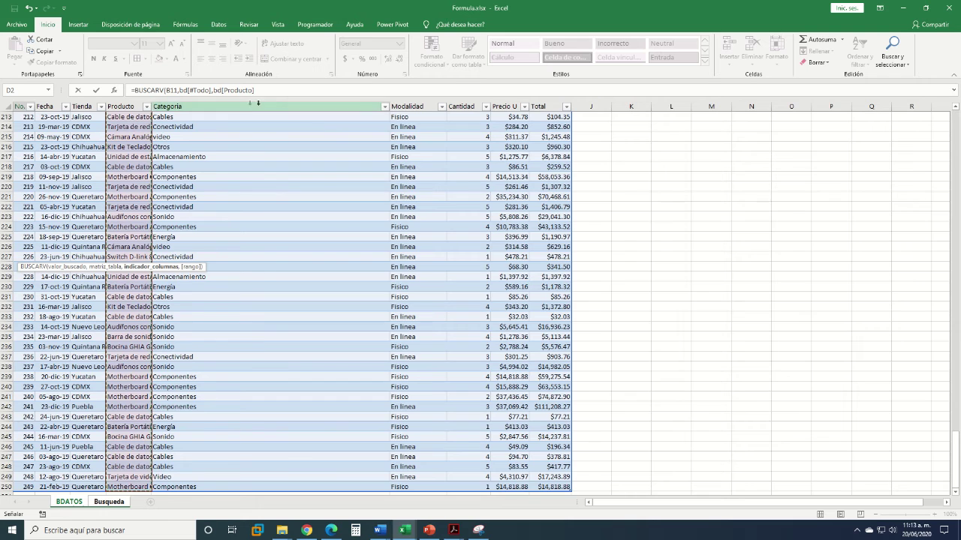
drag(213, 89, 311, 88)
key(BackSpace)
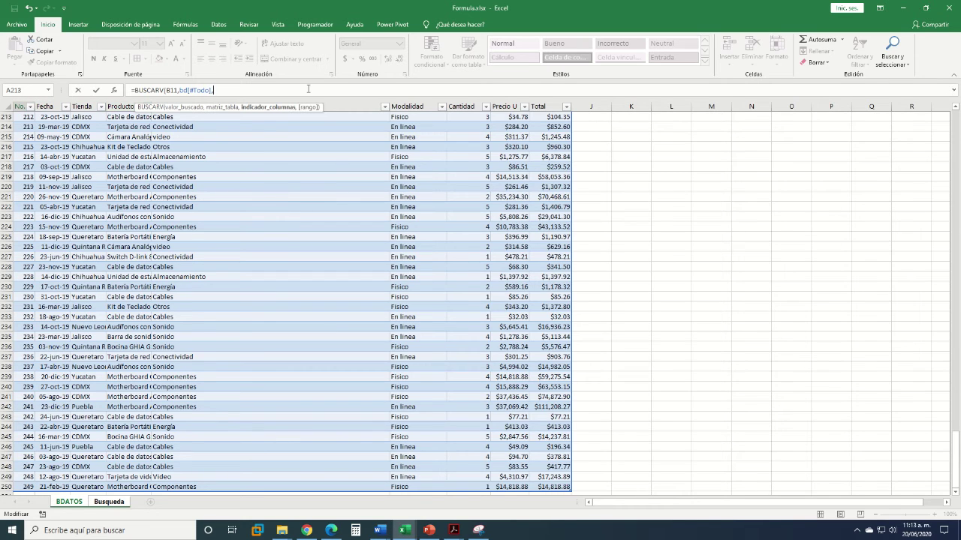
- Complete the BUSCARV formula in A15 with column index 4 and exact match, FALSO
text(4,)
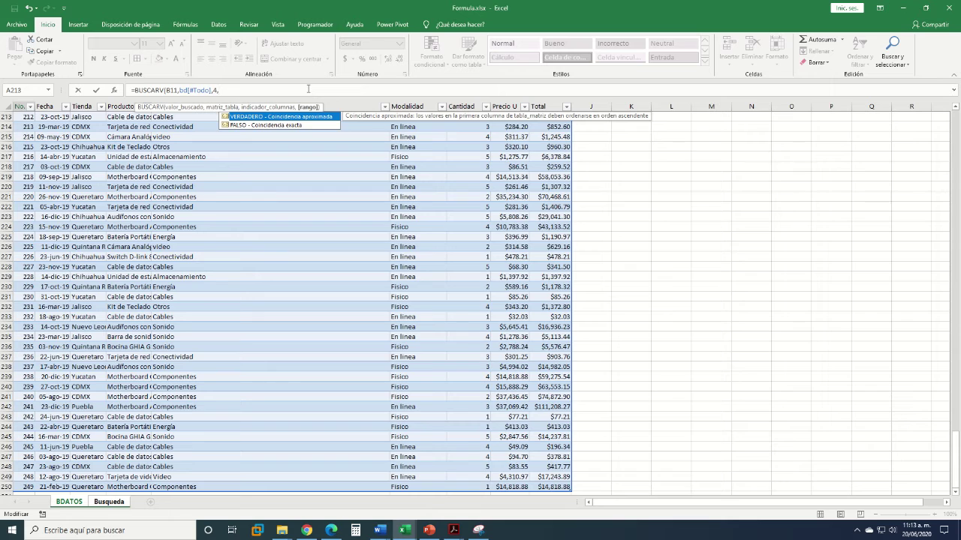
click(240, 126)
double_click(241, 126)
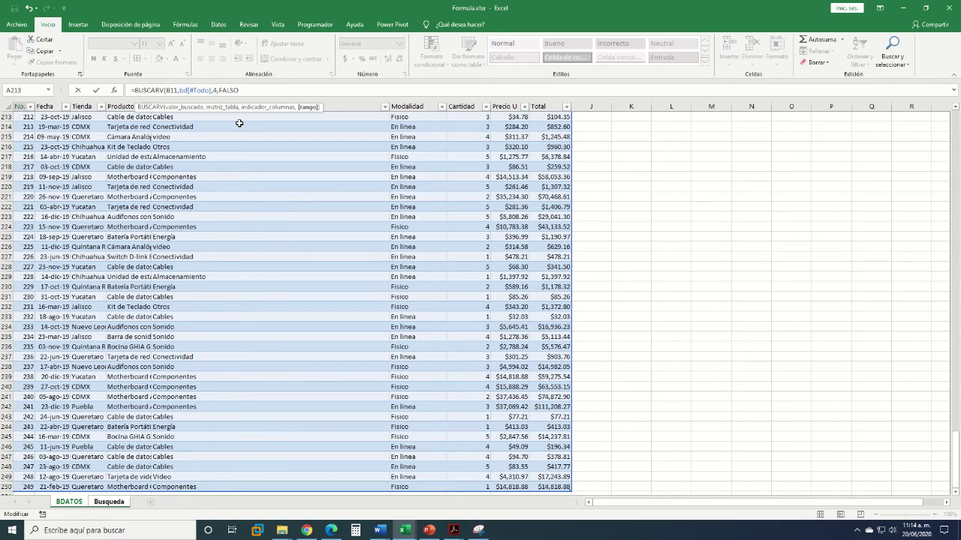
key(Return)
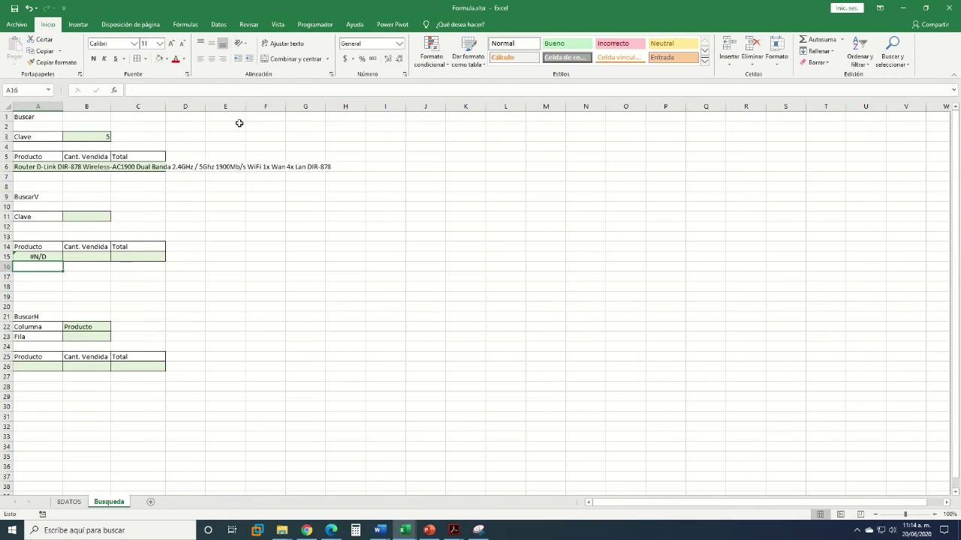
key(Up)
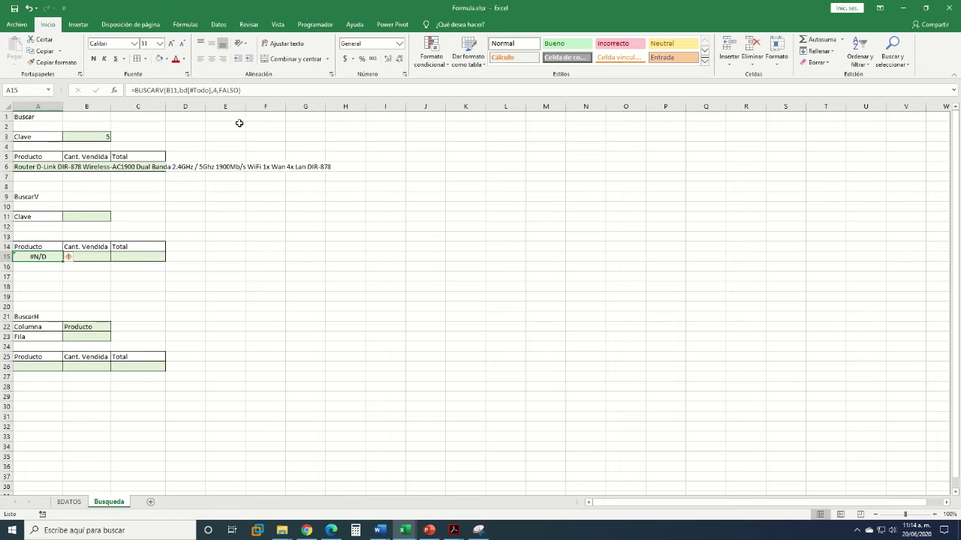
- Test the BUSCARV Producto formula by entering the Clave values 5 and 0 in B11
click(99, 216)
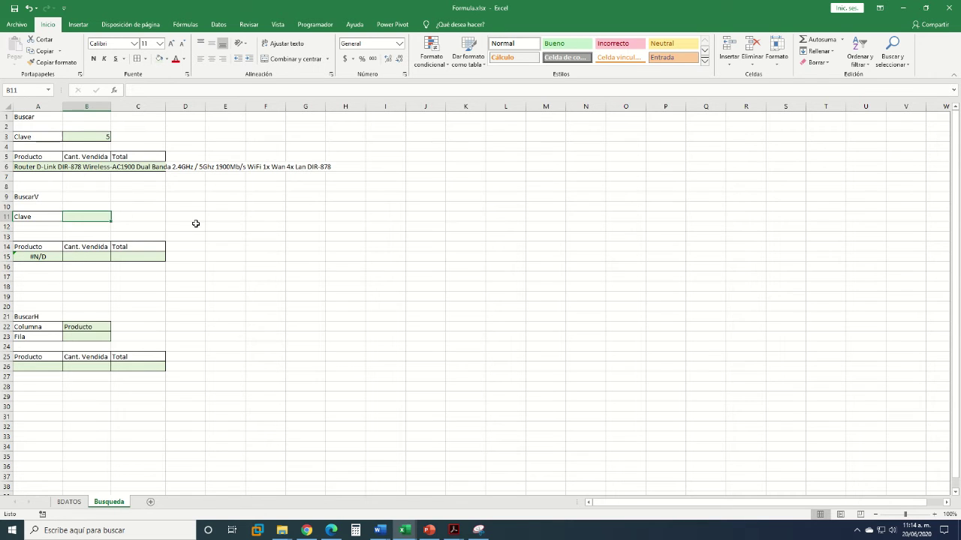
text(5)
key(Return)
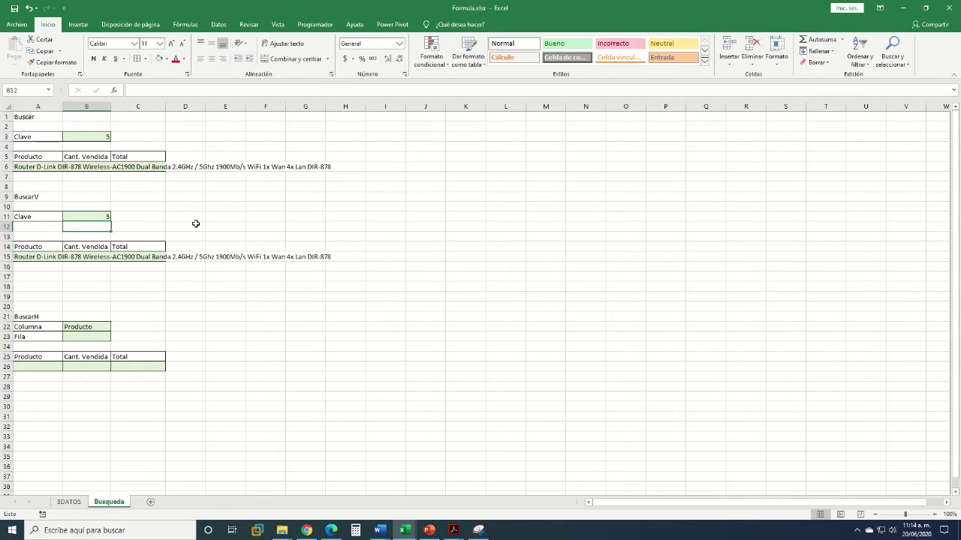
click(97, 217)
text(0)
key(Return)
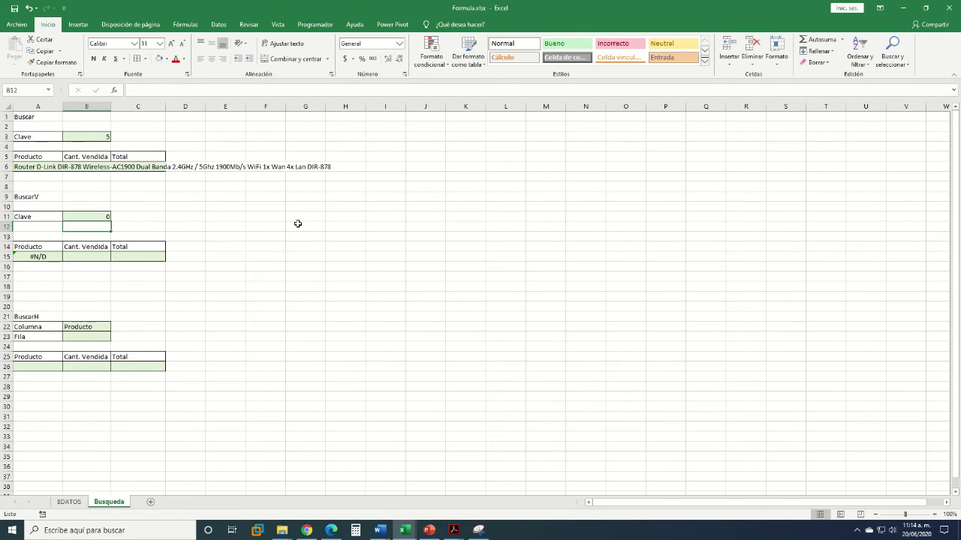
- Wrap the BUSCARV formula in A15 in a SI function that returns "" when B11 is empty, accepting the proposed closing-parenthesis correction
click(34, 257)
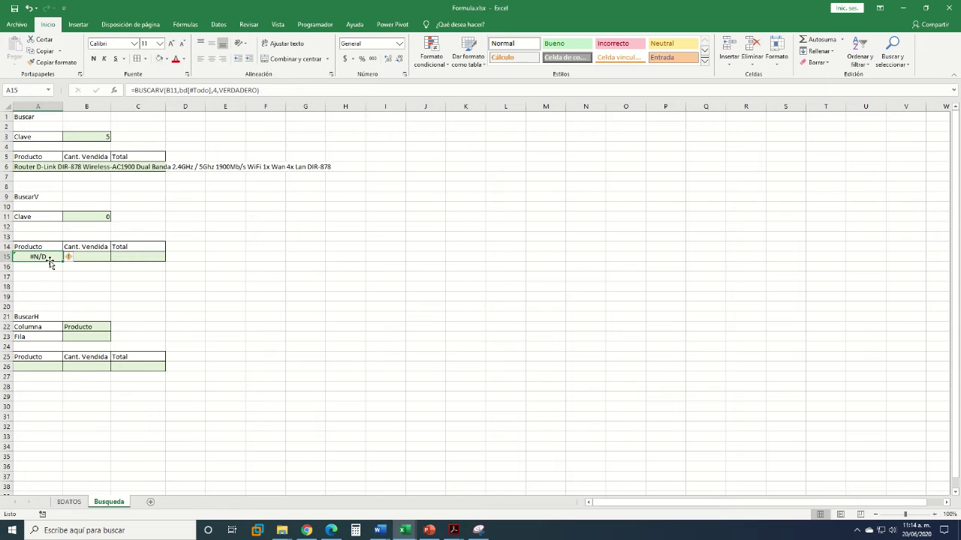
click(136, 90)
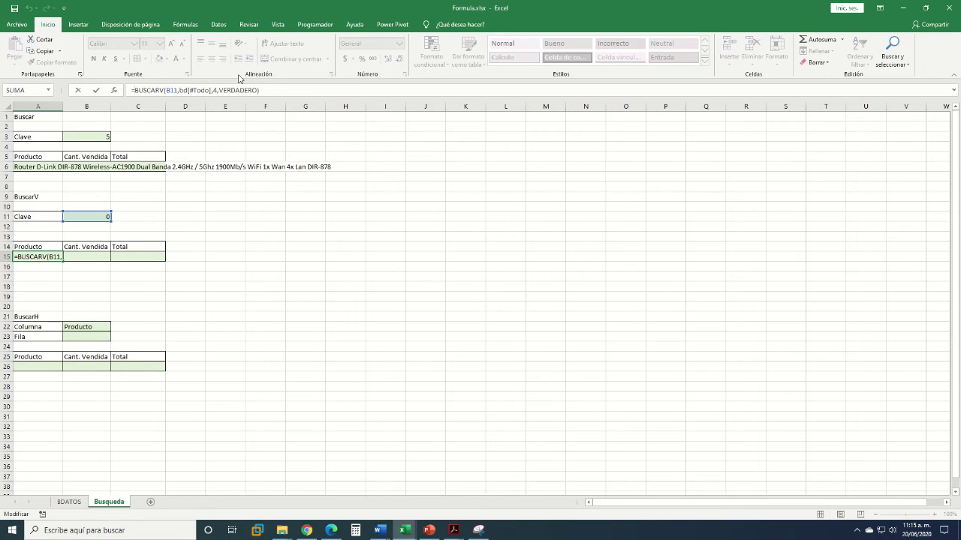
text(SI()
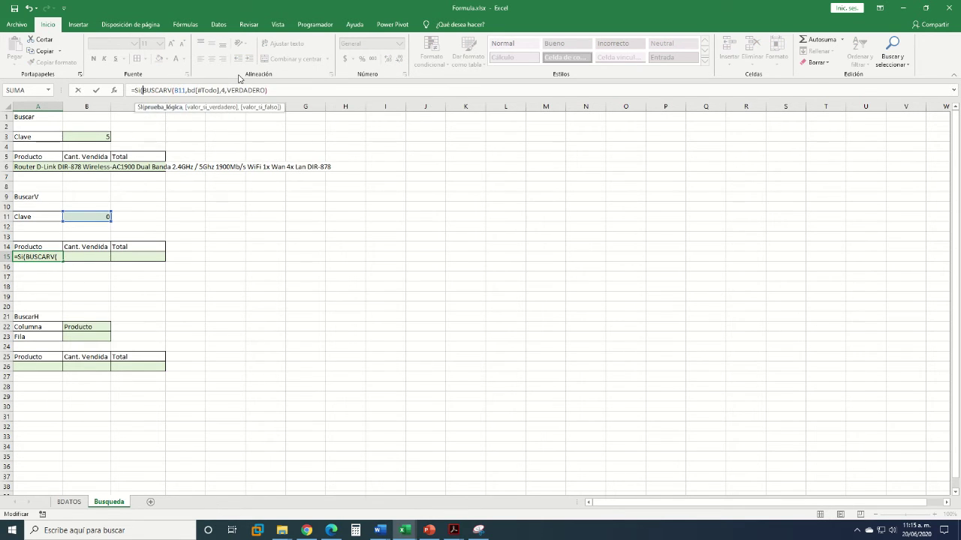
click(96, 217)
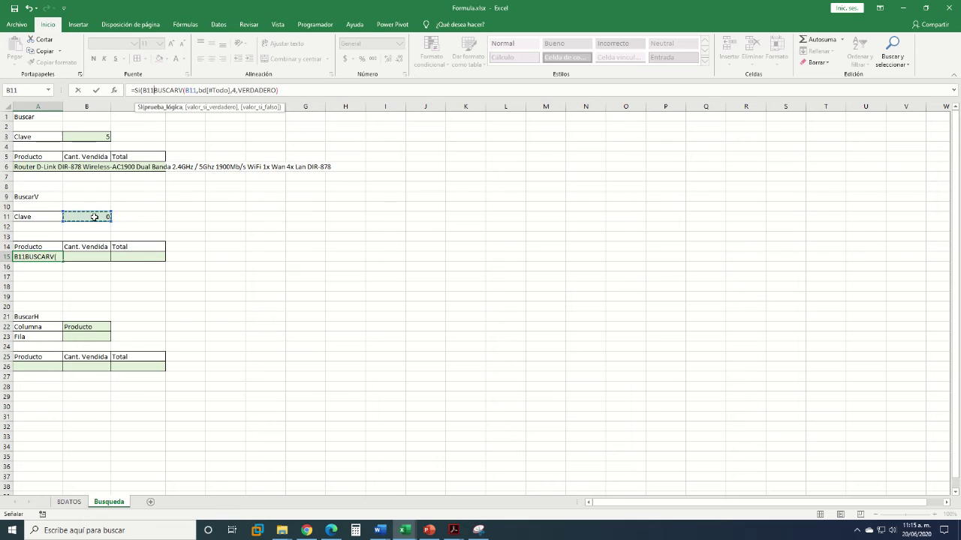
text(="",")
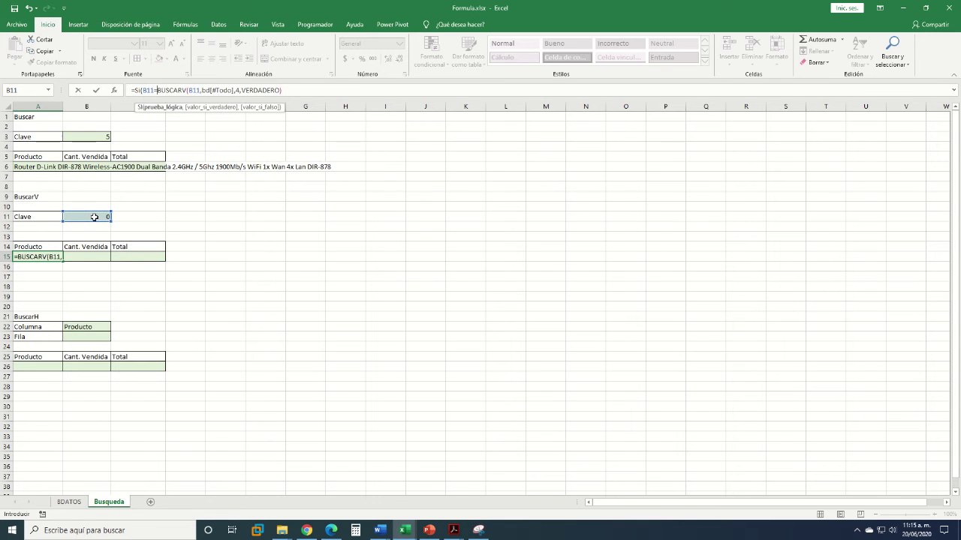
text(",)
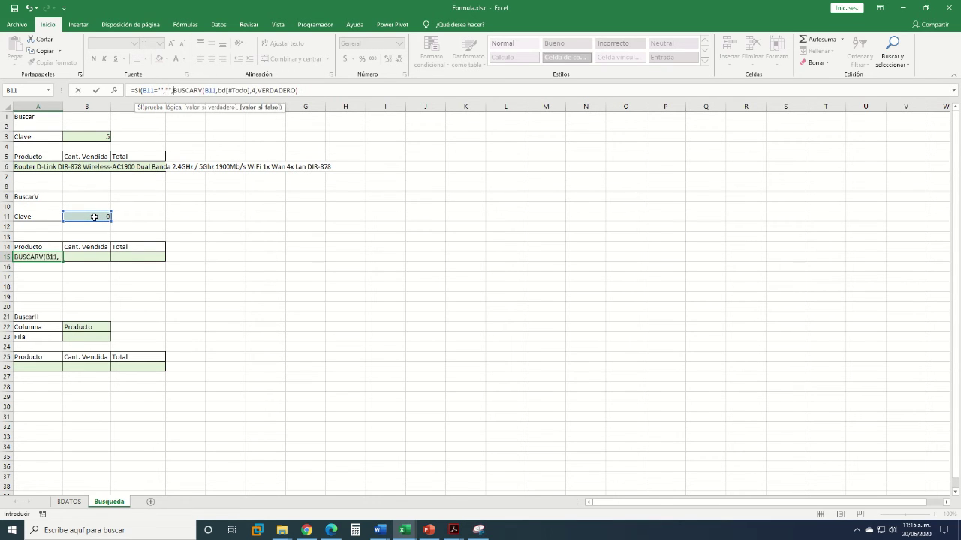
key(Return)
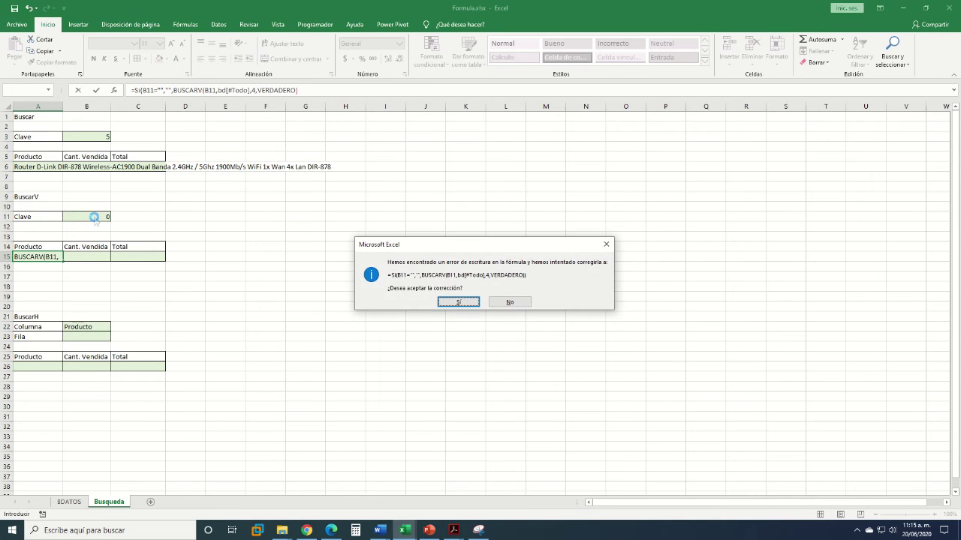
key(Return)
- Clear the Clave cell B11 to test an empty key, enter 8 there, and review the formula in A15
click(92, 214)
key(Delete)
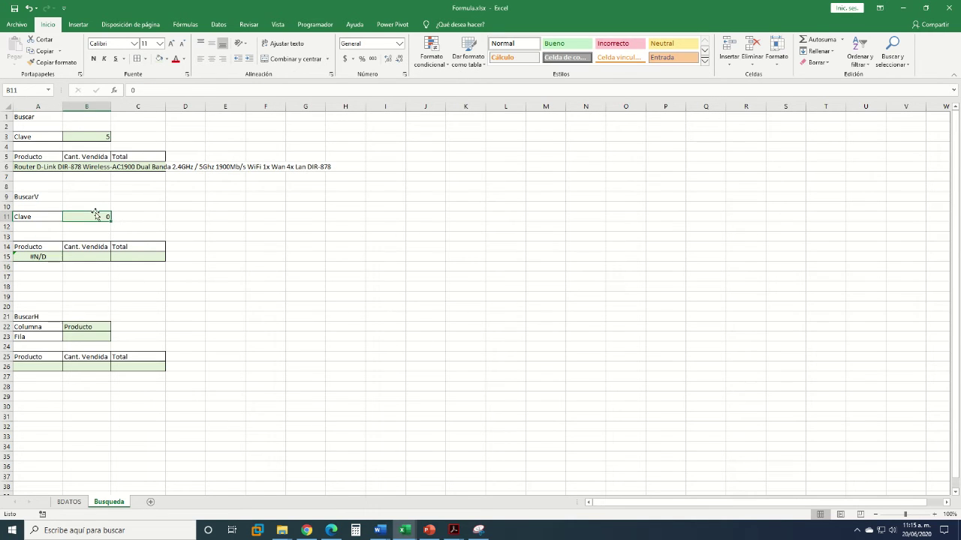
key(Return)
click(100, 217)
text(8)
key(Return)
key(Down)
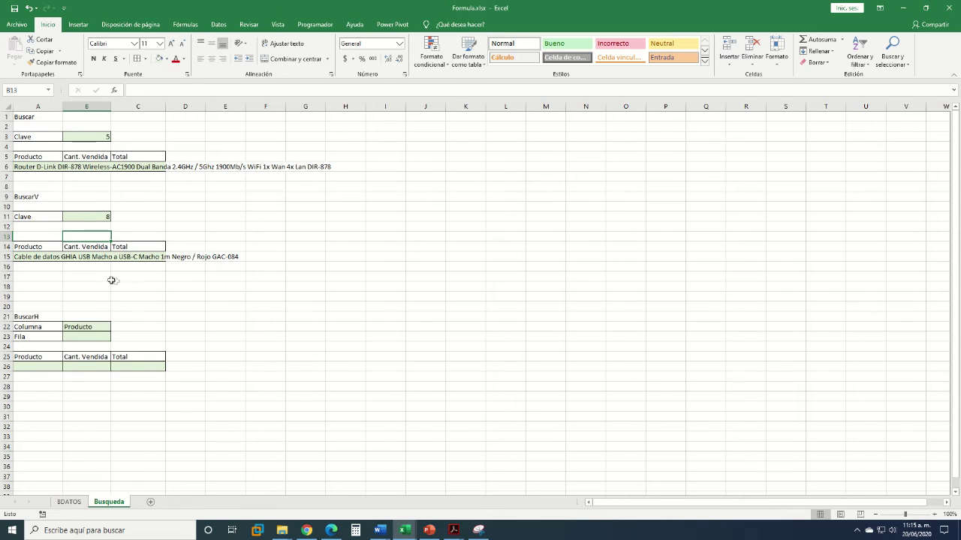
click(41, 258)
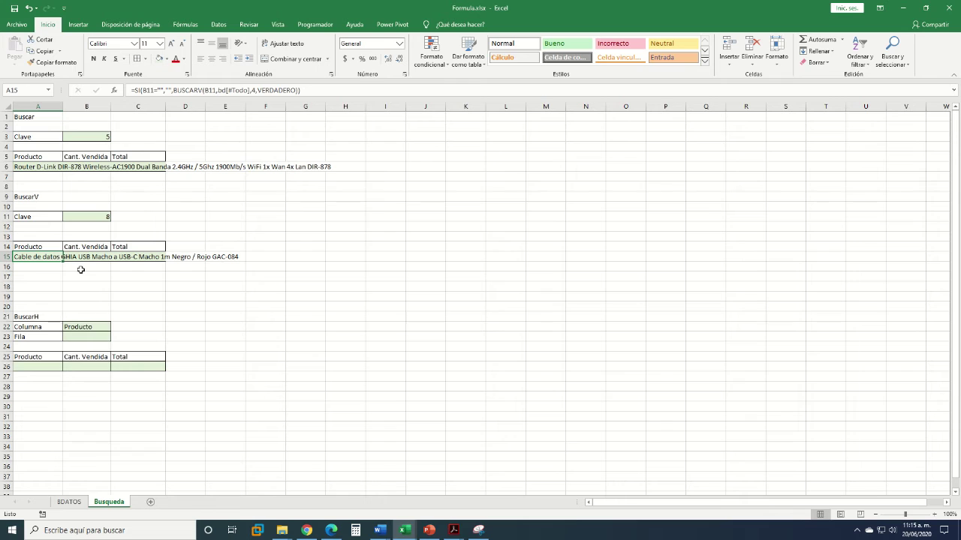
- Clear the Columna cell B22 in the BuscarH block and look over the BDATOS table
click(95, 323)
key(Delete)
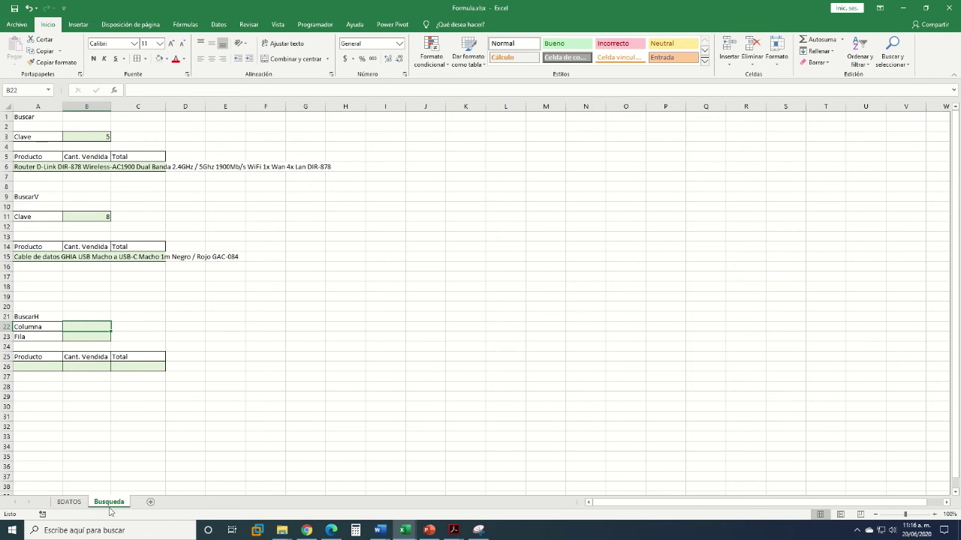
click(79, 500)
scroll(188, 188, up, 1)
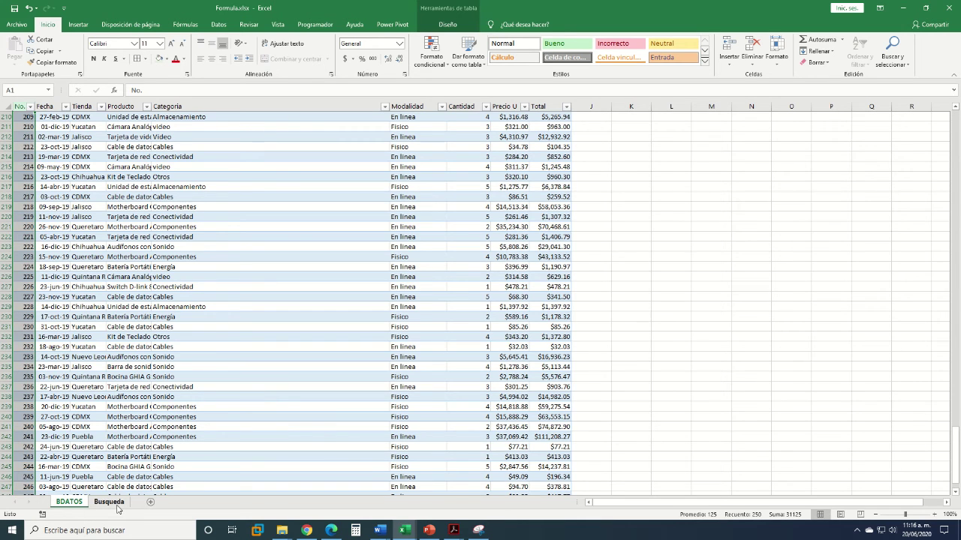
click(117, 508)
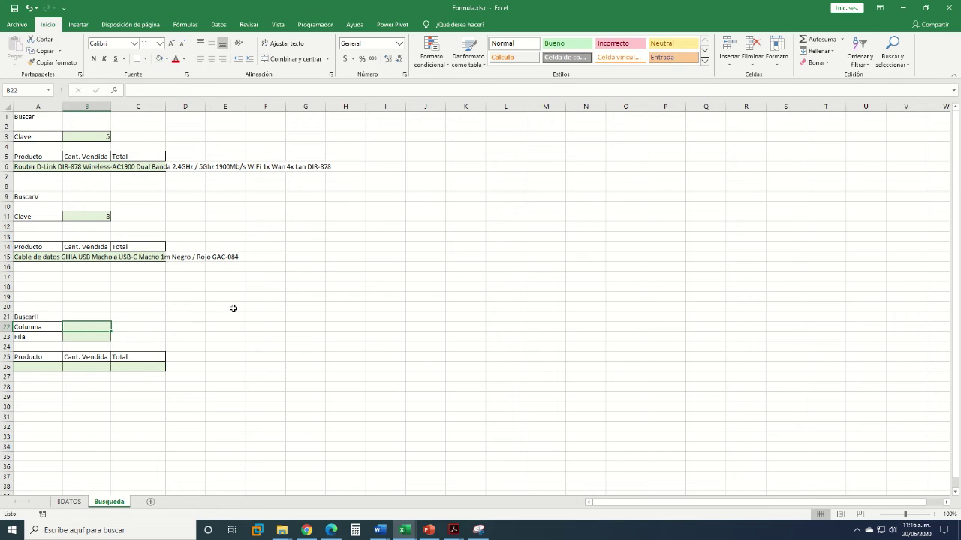
click(99, 334)
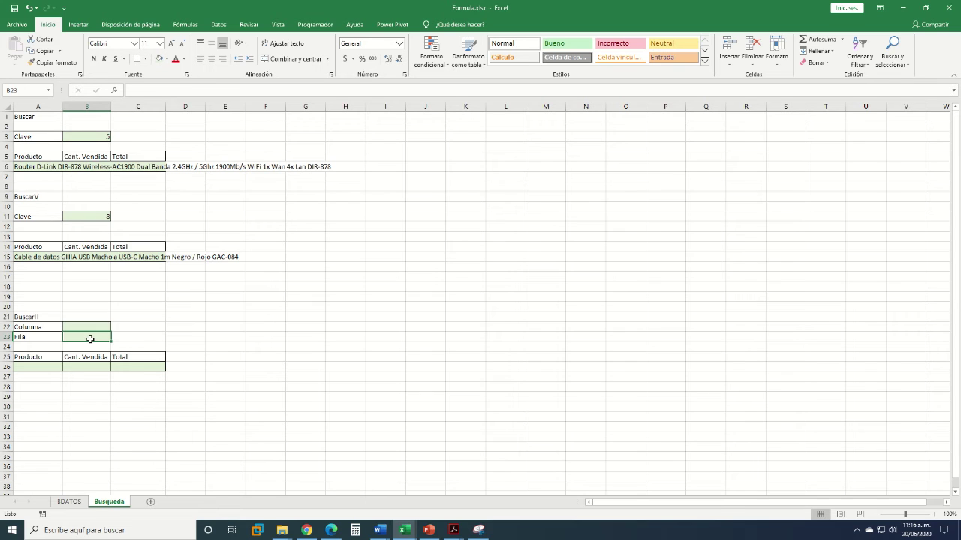
- Start a BUSCARH formula in the BuscarH block's Producto cell A26, with the Columna cell B22 as the lookup value
click(53, 369)
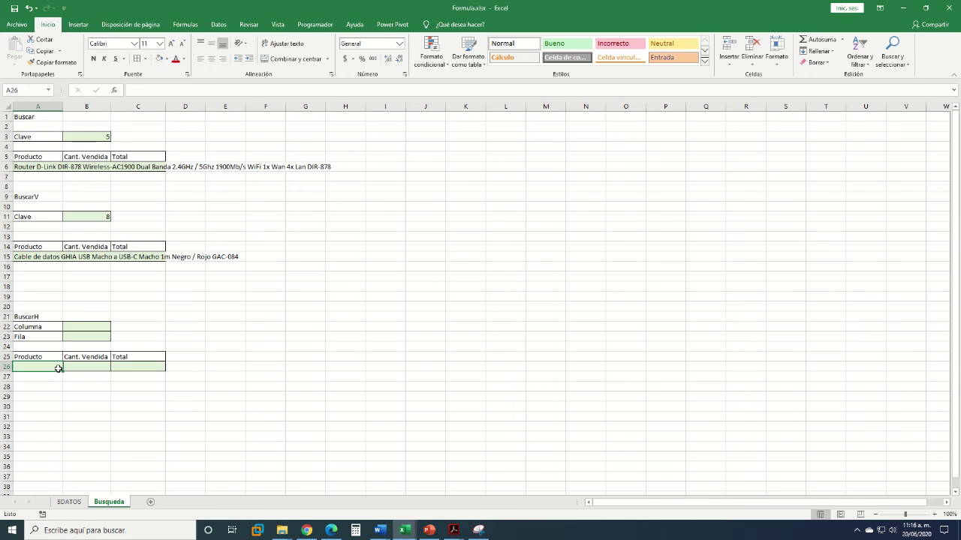
text(=b)
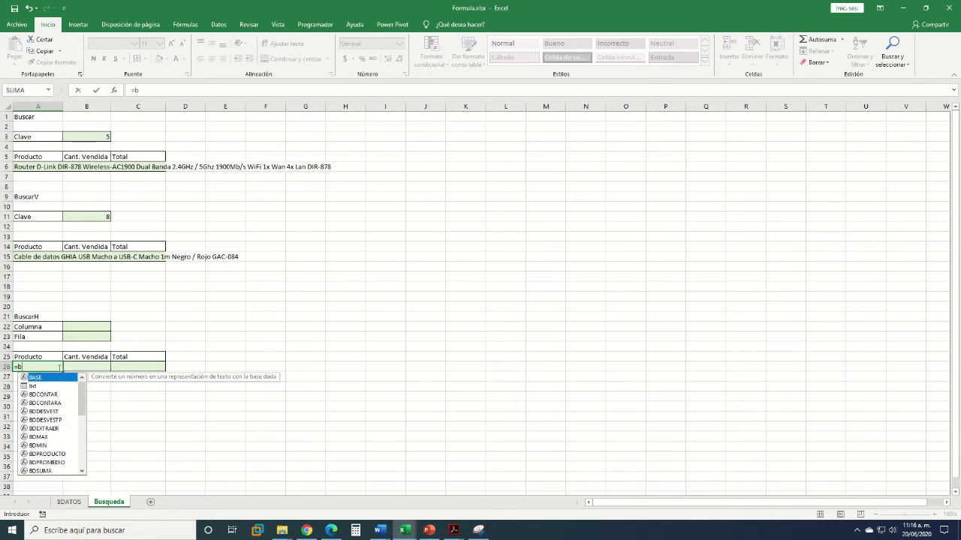
text(uscarh)
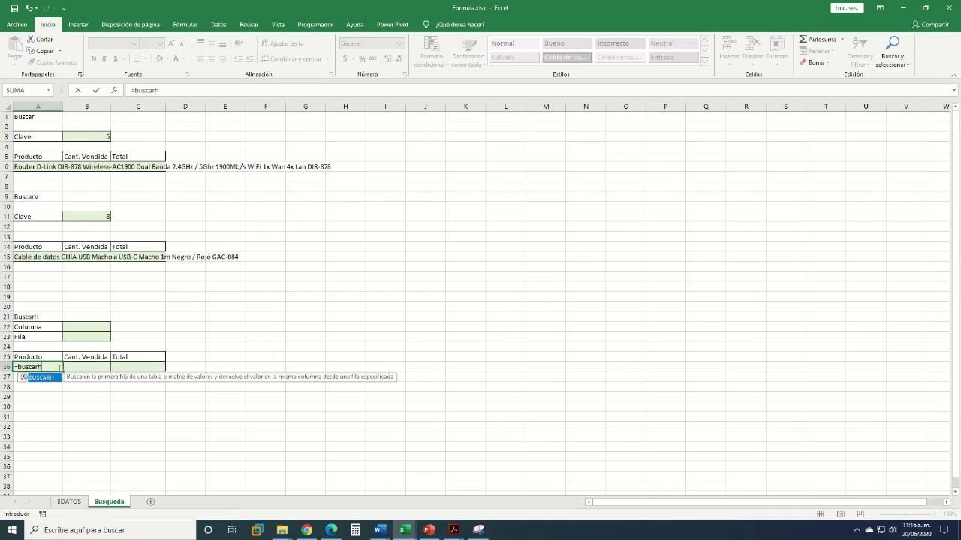
key(Tab)
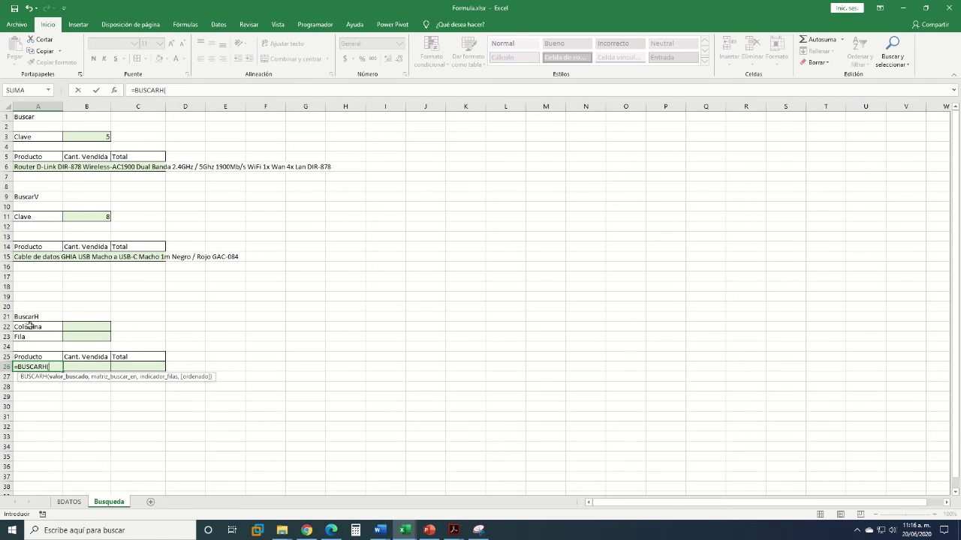
click(99, 328)
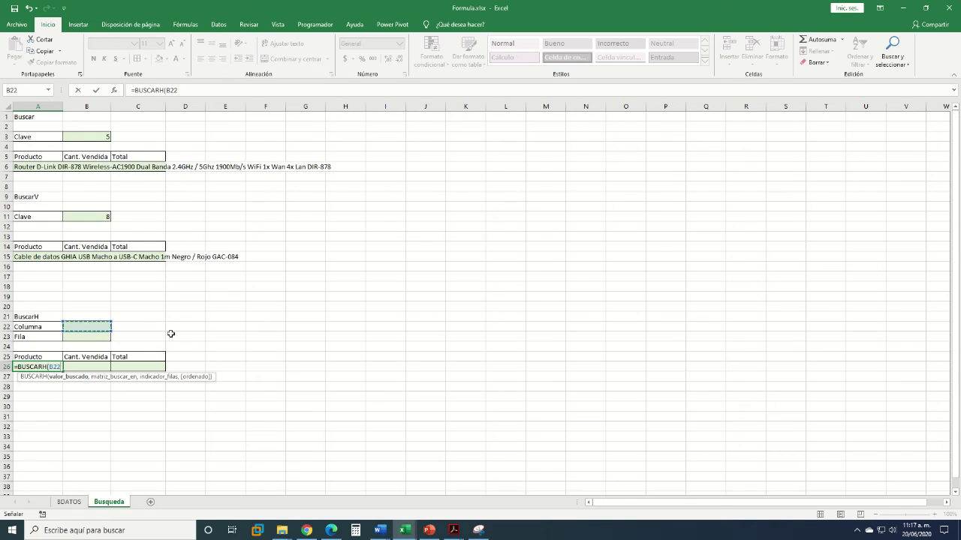
text(,)
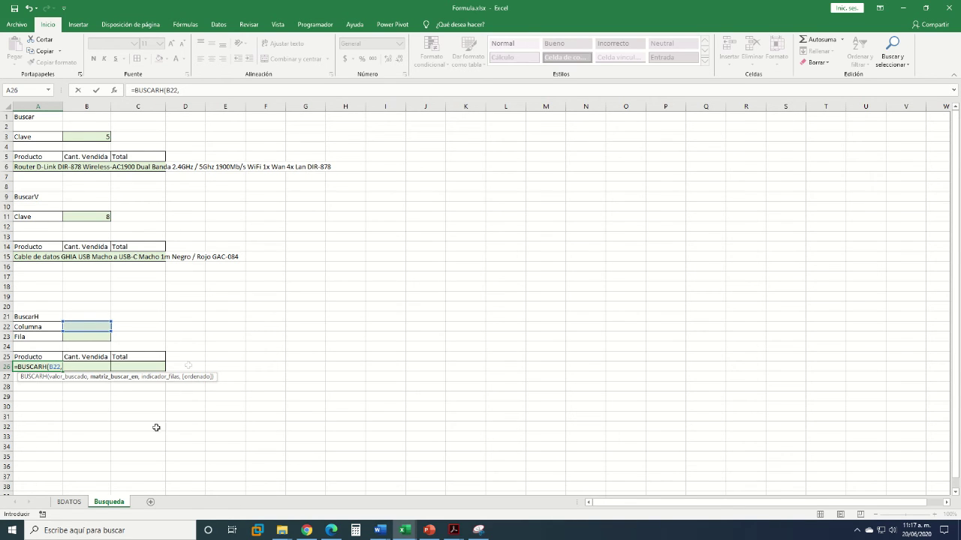
- Use the whole BDATOS table including its headers, bd[#Todo], as the BUSCARH lookup array
click(69, 502)
click(42, 118)
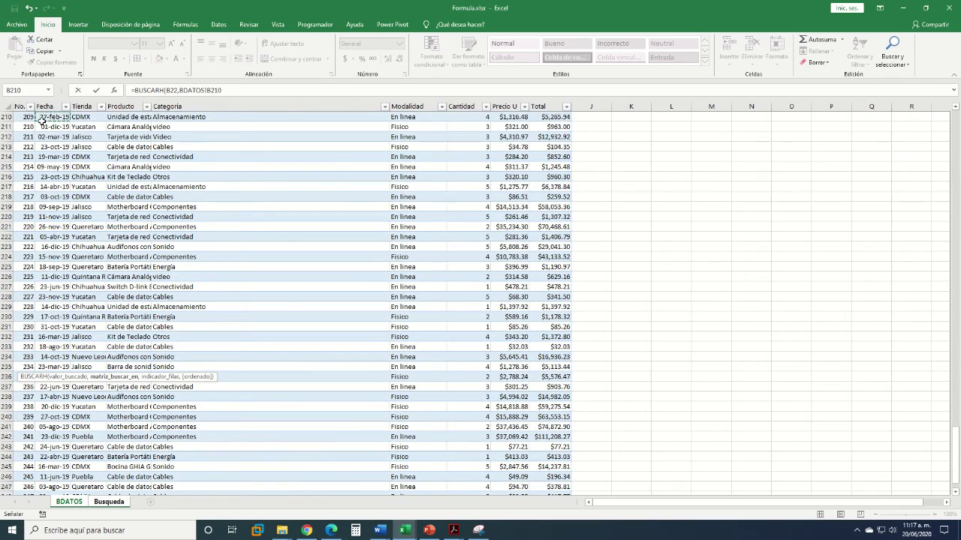
key(ctrl+Home)
key(ctrl+shift+Down)
key(ctrl+shift+Right)
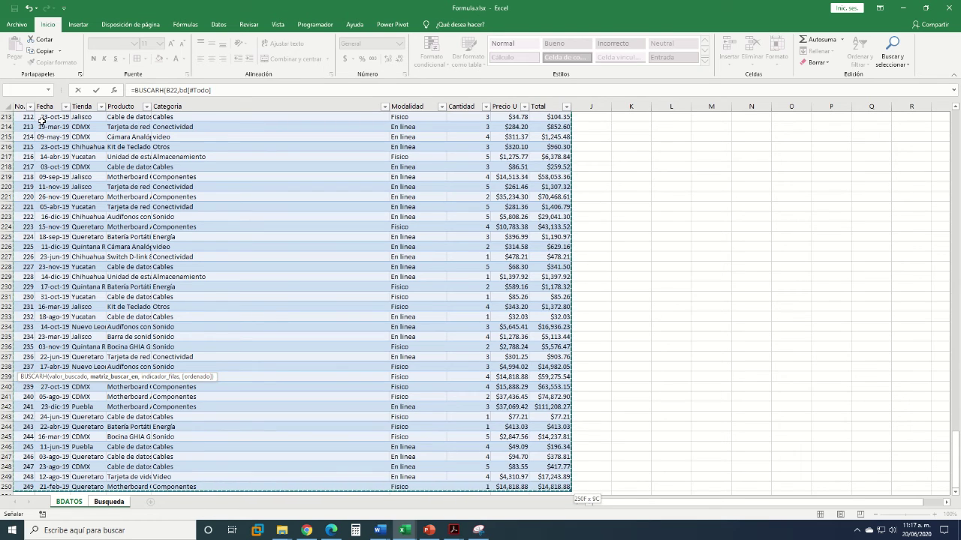
- Complete the BUSCARH formula with row index 5 and exact match, FALSO
text(,5)
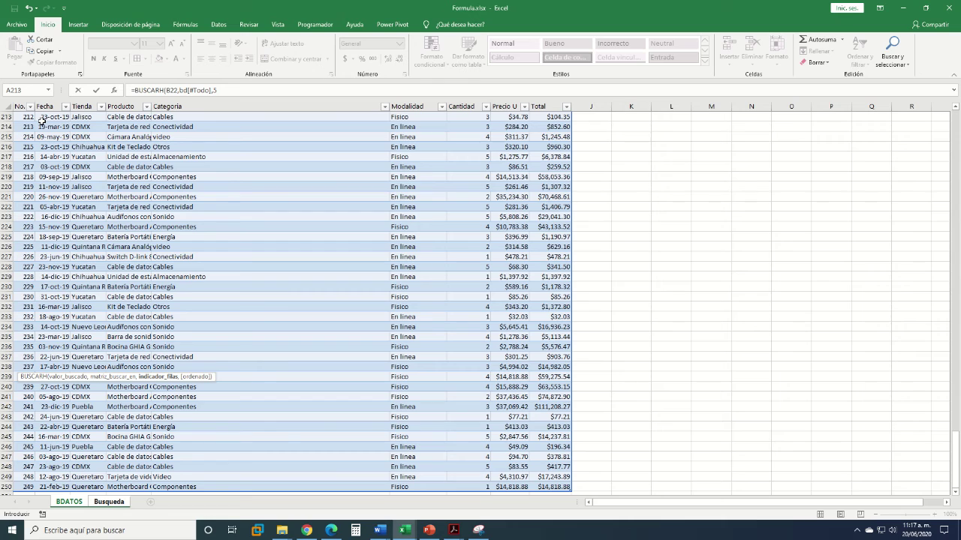
text(,)
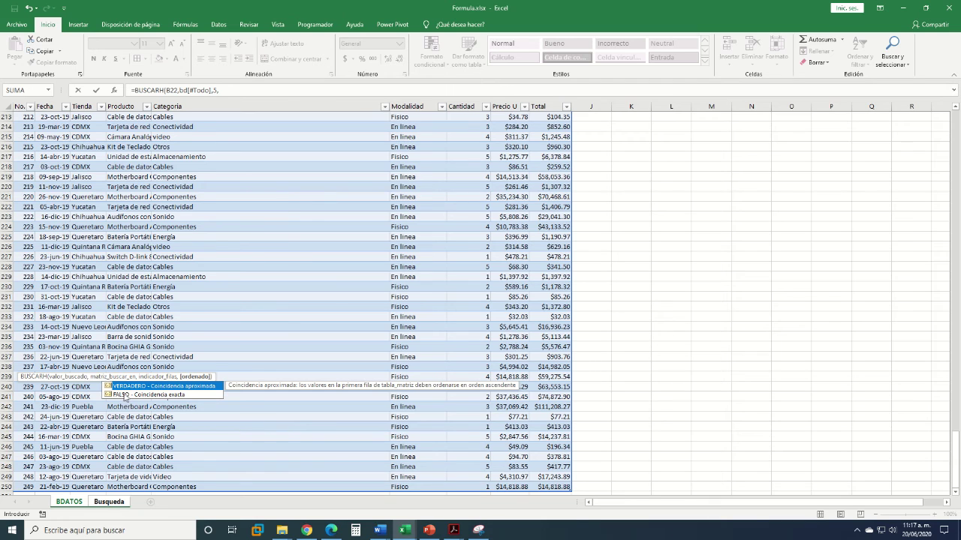
double_click(120, 396)
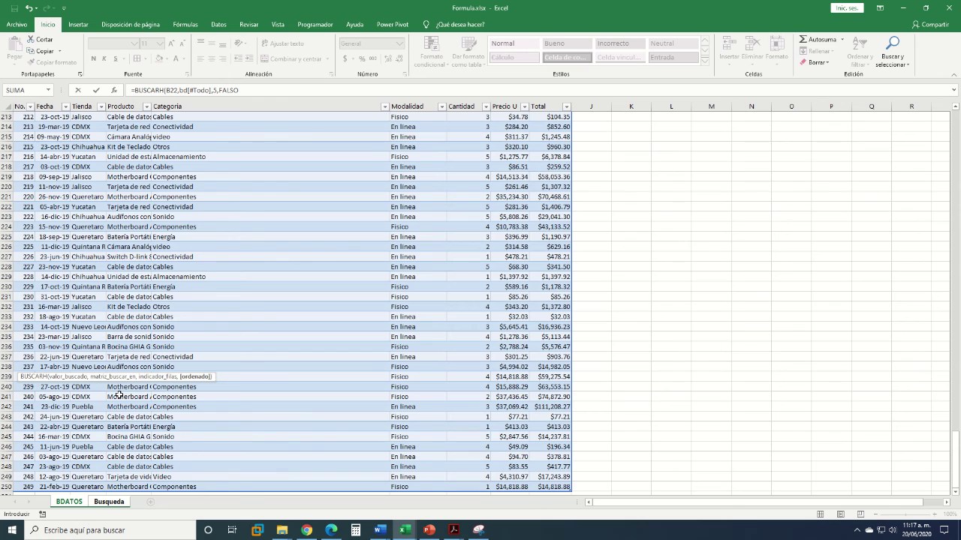
key(Return)
- Enter Producto in the BuscarH block's Columna cell B22 to test the BUSCARH formula
key(Up)
key(Up)
key(Up)
key(Up)
key(Up)
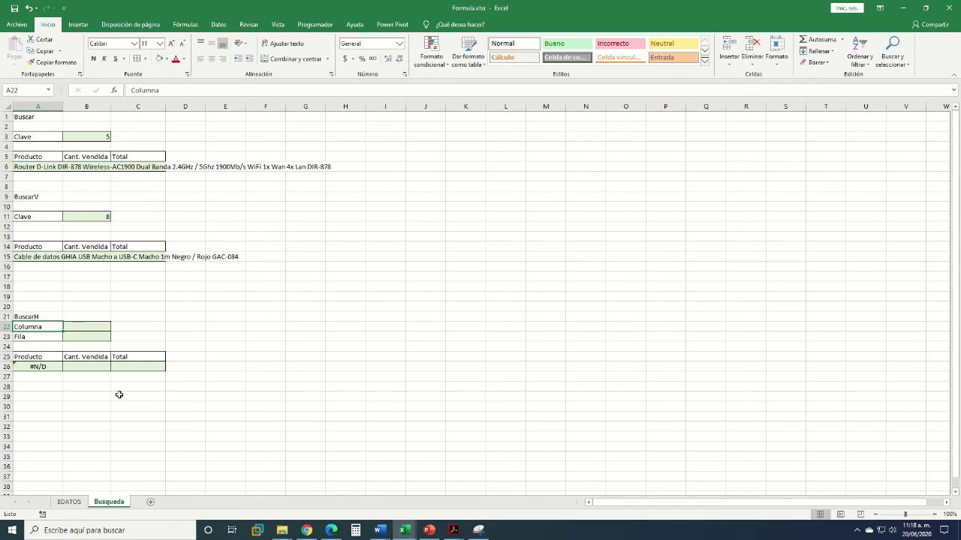
key(Right)
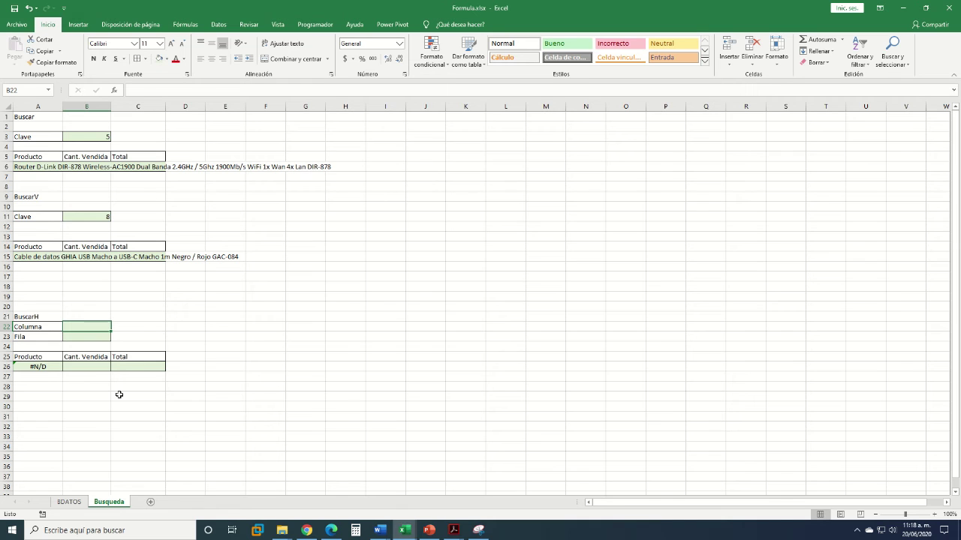
text(Producto)
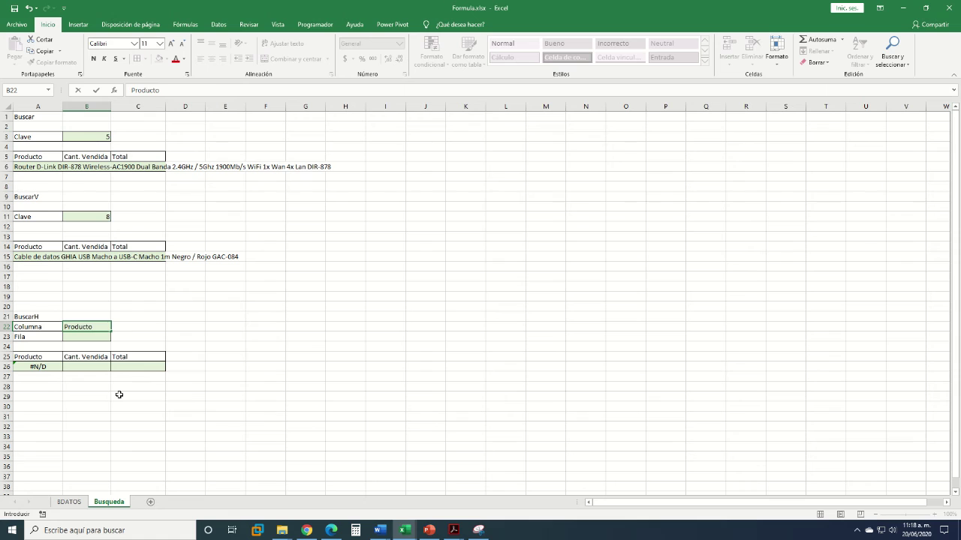
key(Return)
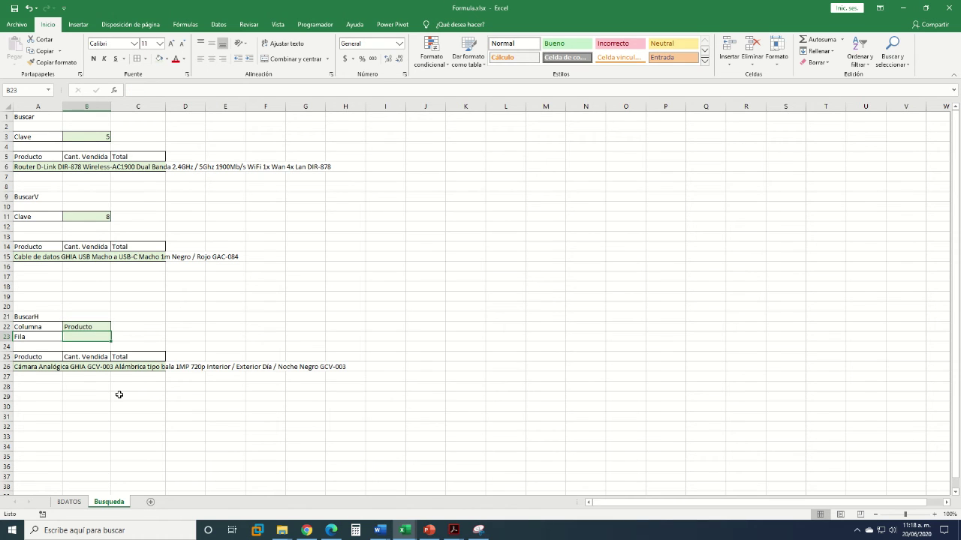
- Test the BUSCARH formula with Categoria and Total as successive values of the Columna cell B22
key(Up)
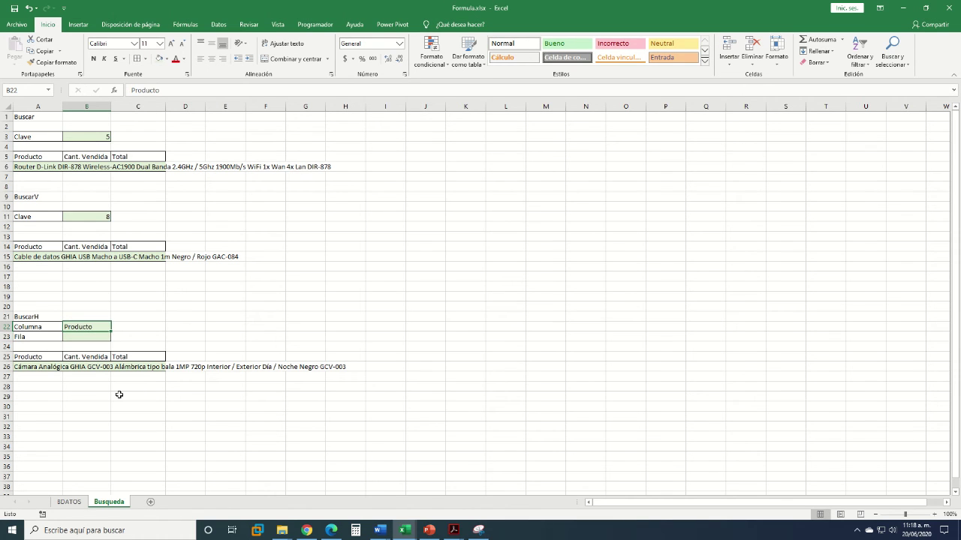
text(Categorí)
key(BackSpace)
text(ia)
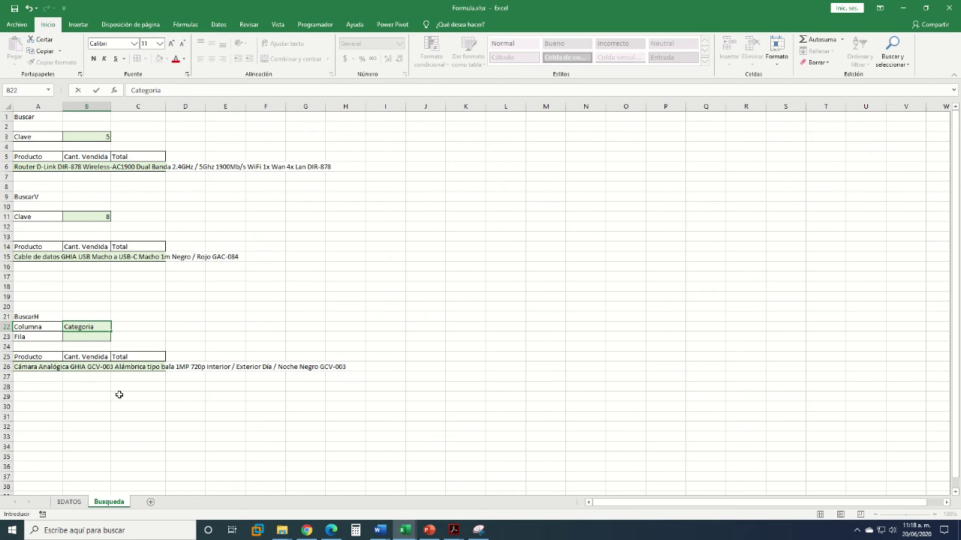
key(Return)
key(Up)
text(Total)
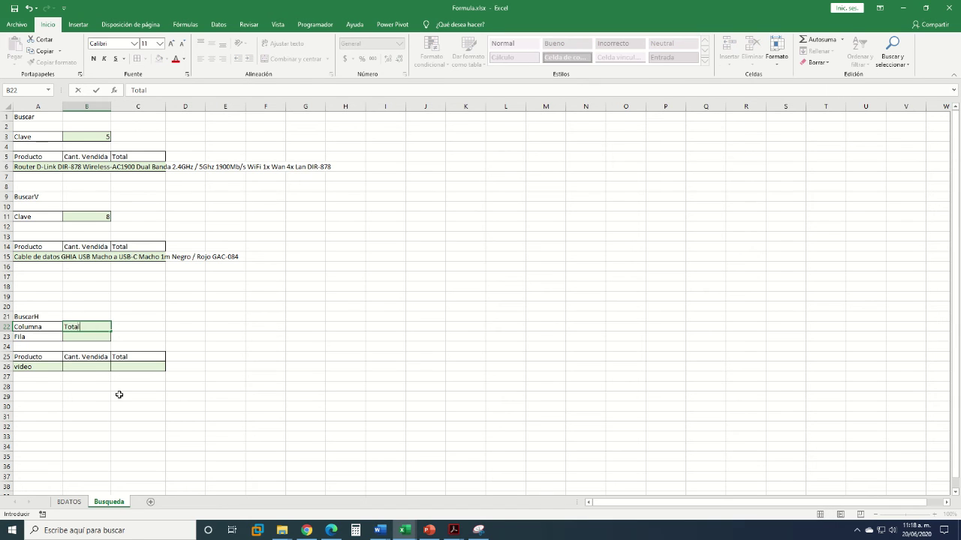
key(Return)
key(Up)
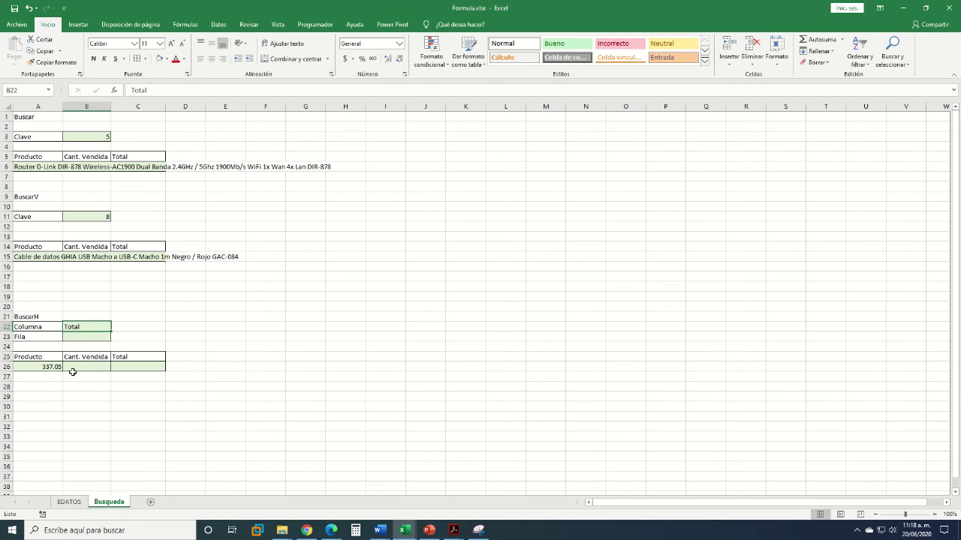
- Replace Total in the Columna cell B22 with Producto
key(BackSpace)
key(BackSpace)
key(BackSpace)
key(BackSpace)
key(BackSpace)
text(Producto)
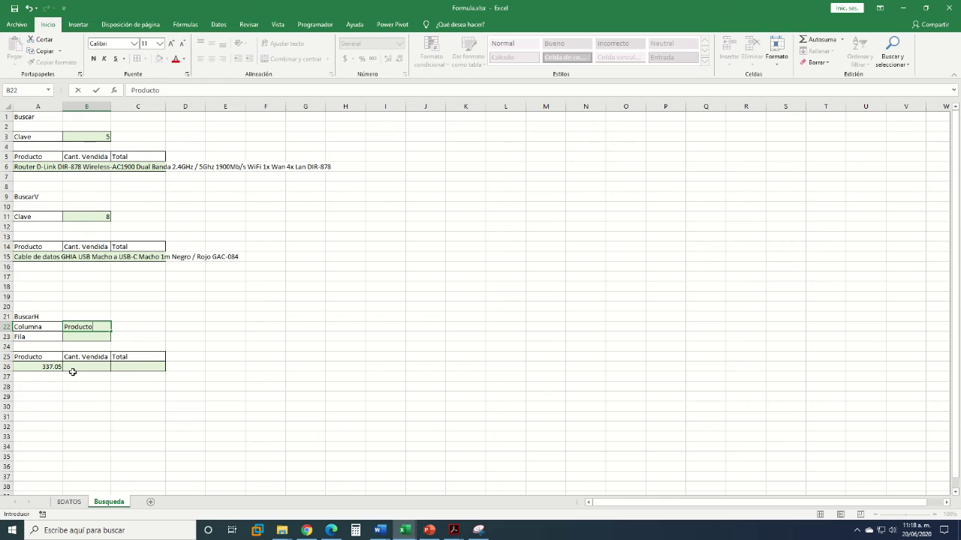
key(Return)
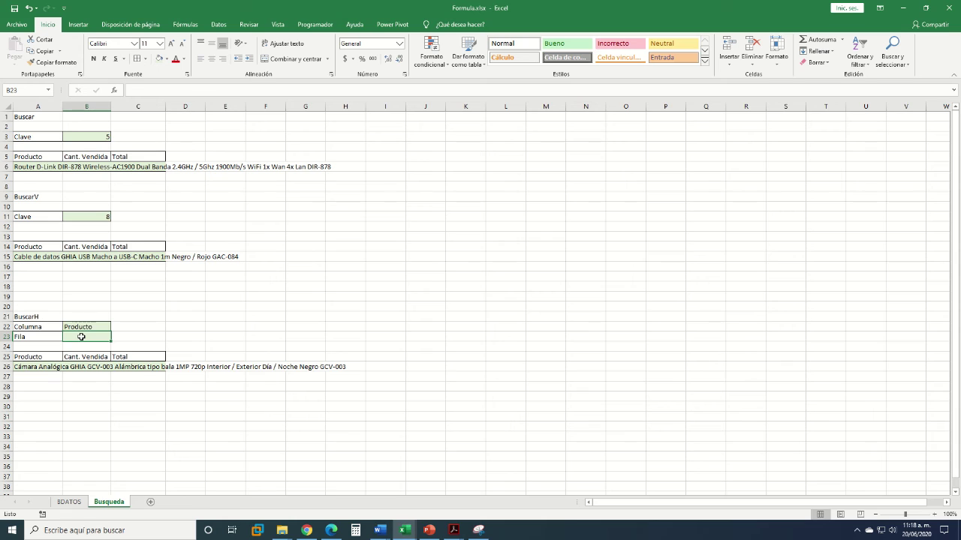
- Replace the fixed row index 5 in A26's BUSCARH formula with a reference to the Fila cell B23
click(48, 367)
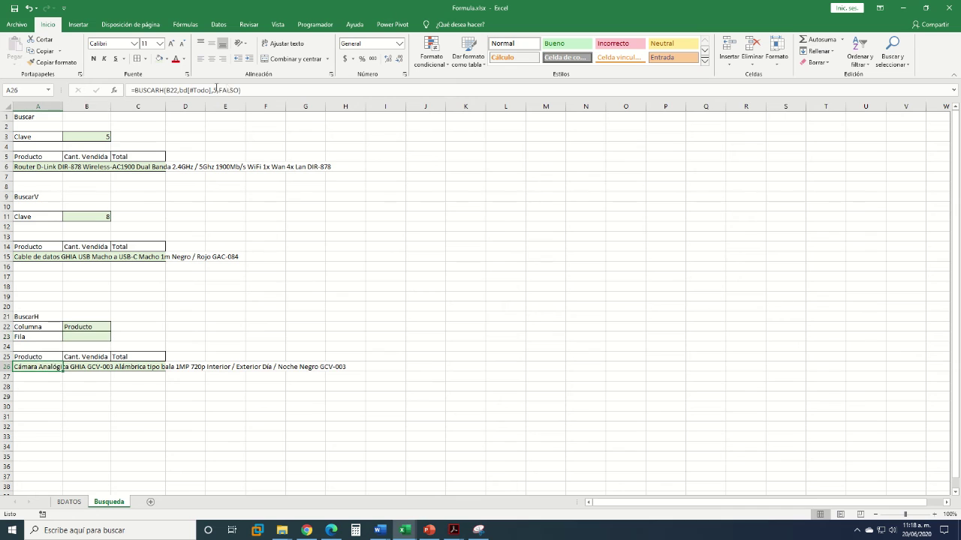
double_click(215, 90)
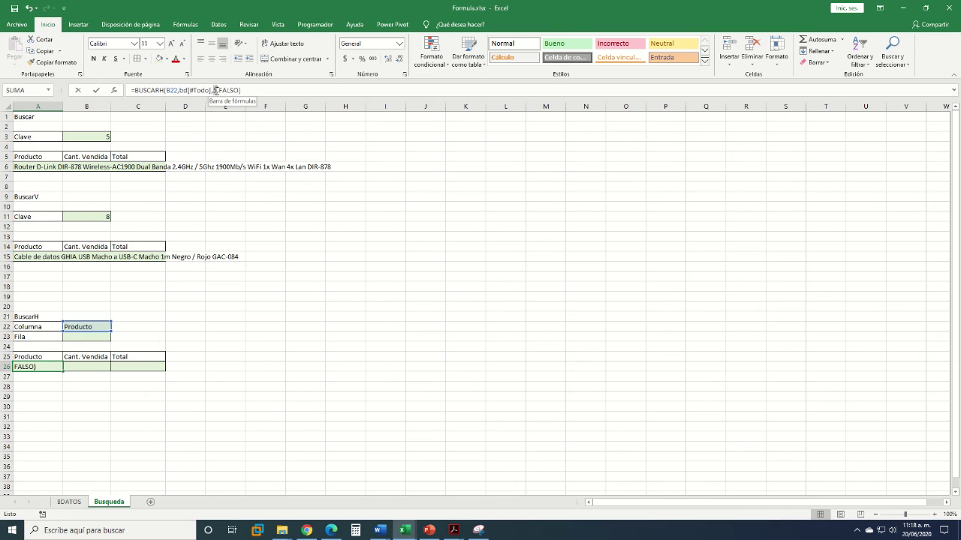
click(100, 337)
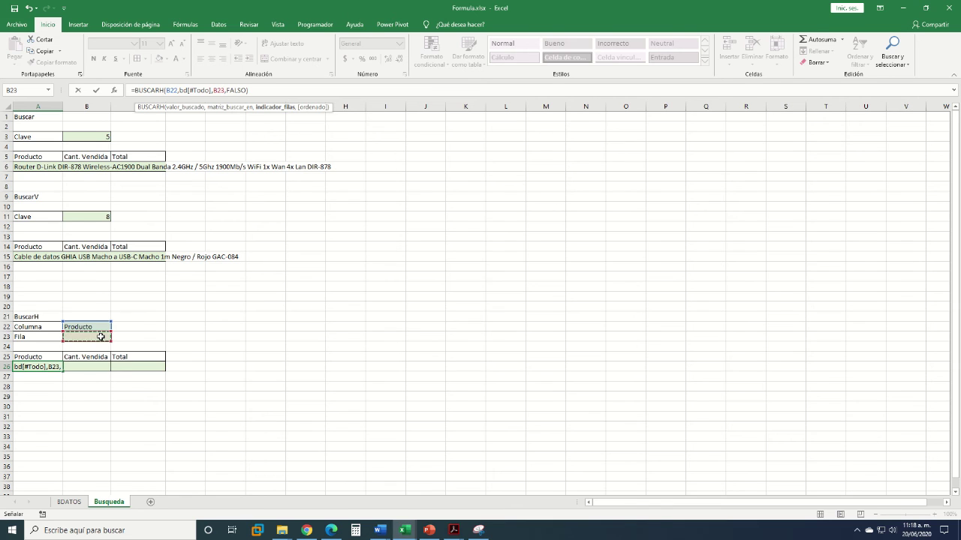
key(Return)
key(Up)
key(Up)
key(Up)
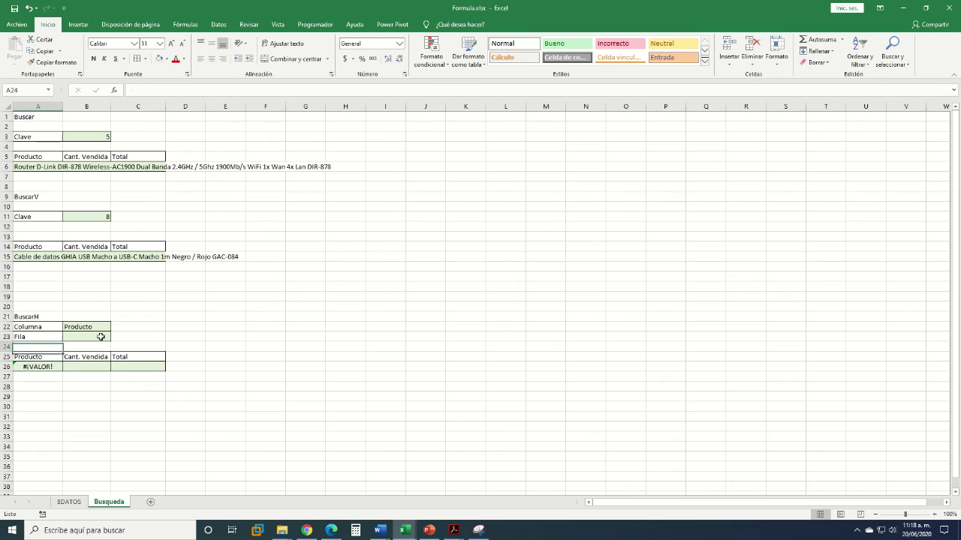
- Test the Fila cell B23 with row numbers 2, 8 and 9 in succession
click(100, 337)
text(2)
key(Return)
key(Up)
text(8)
key(Return)
key(Up)
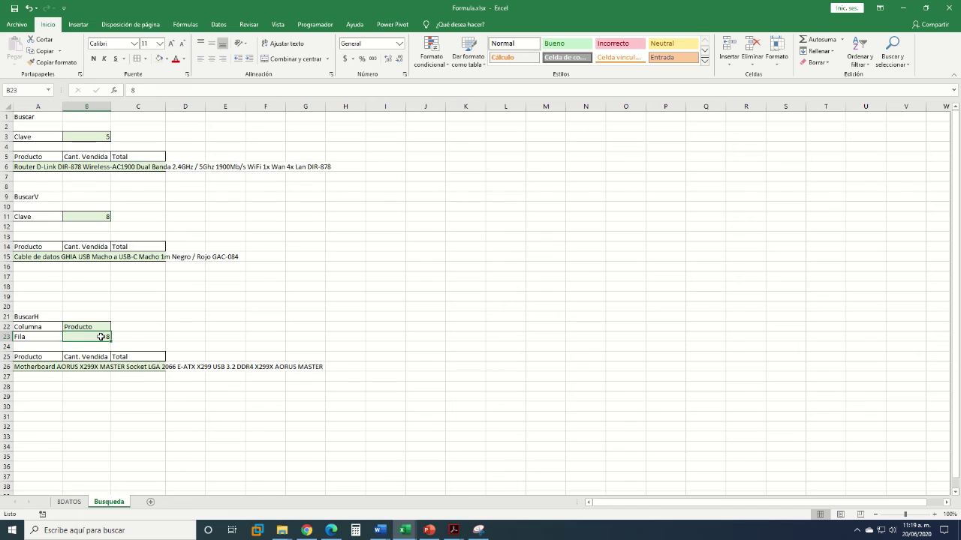
text(9)
key(Return)
key(Up)
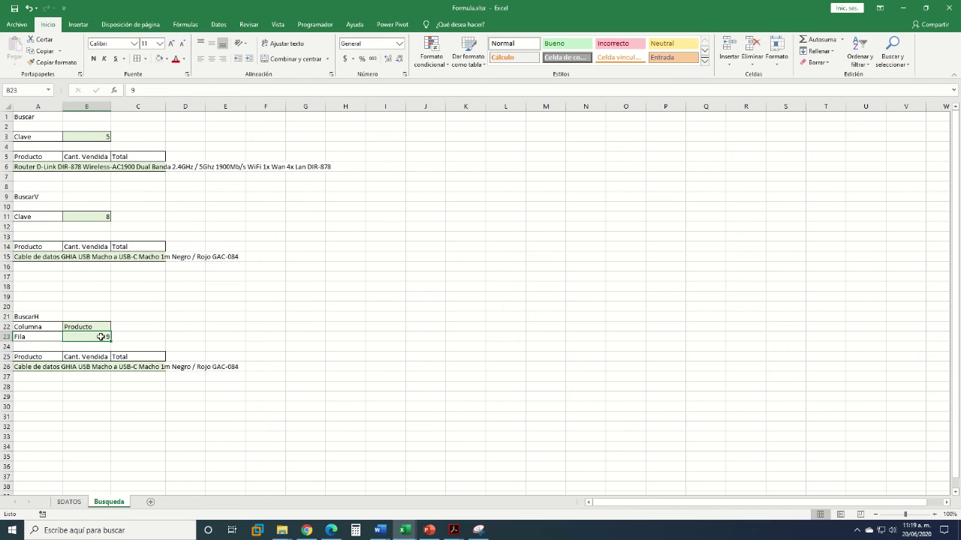
- Try row number 10 in the Fila cell B23 and replace it with 12
key(Up)
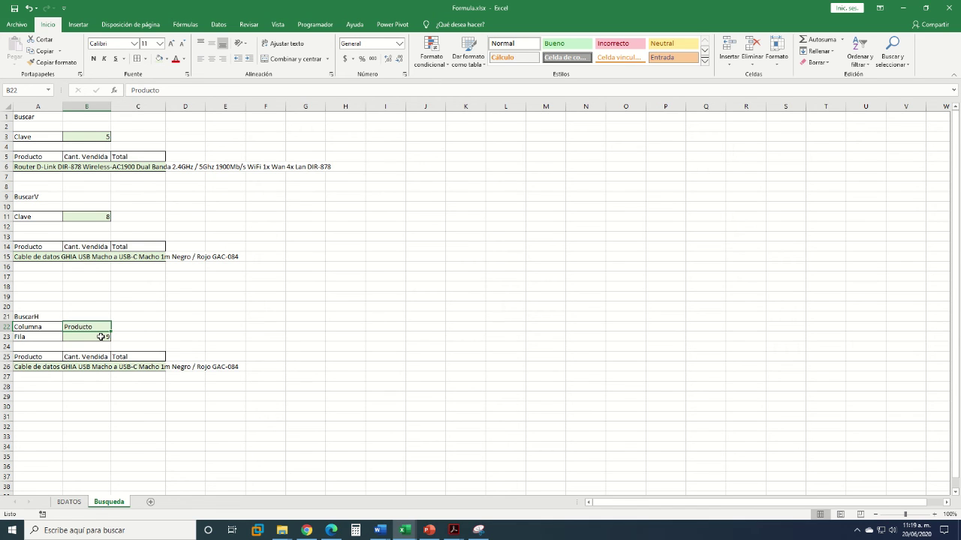
click(101, 337)
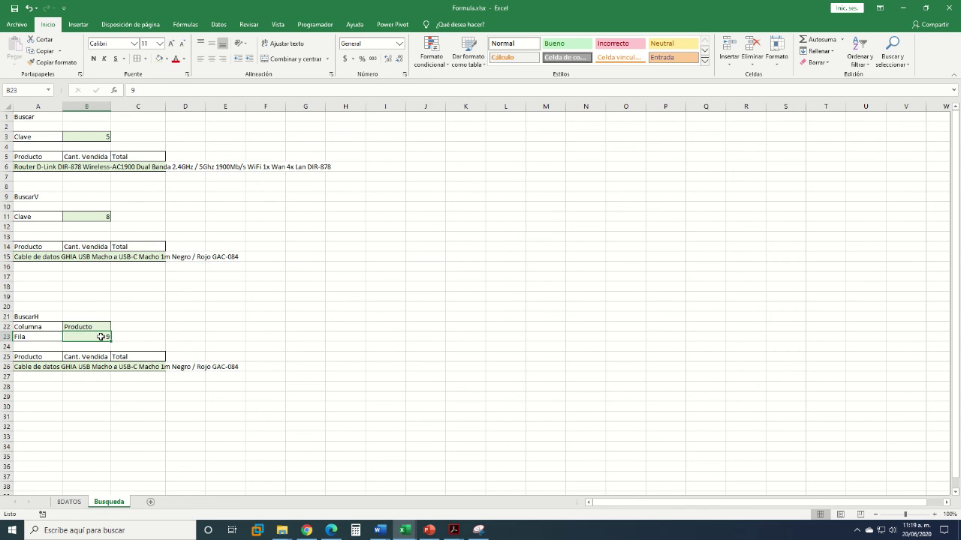
text(10)
key(Return)
key(Up)
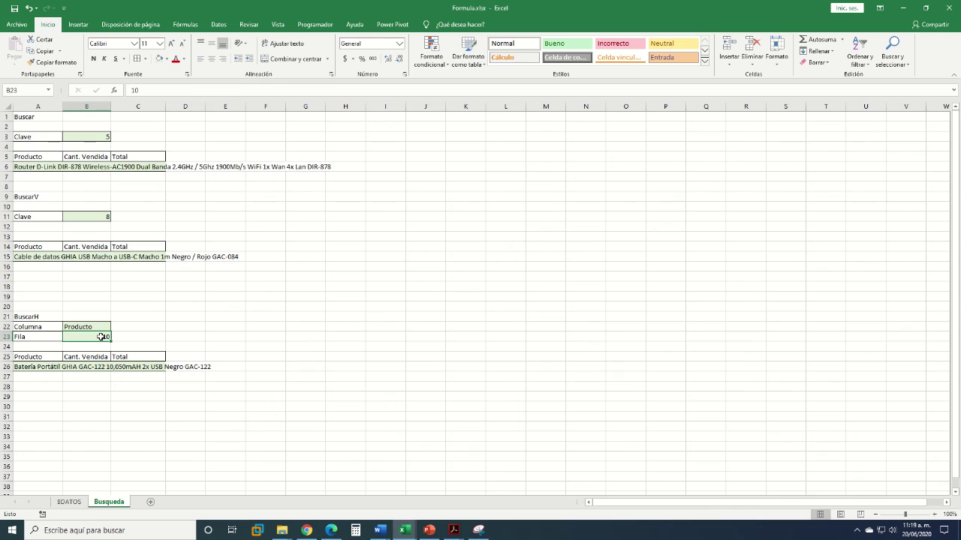
text(12)
key(Return)
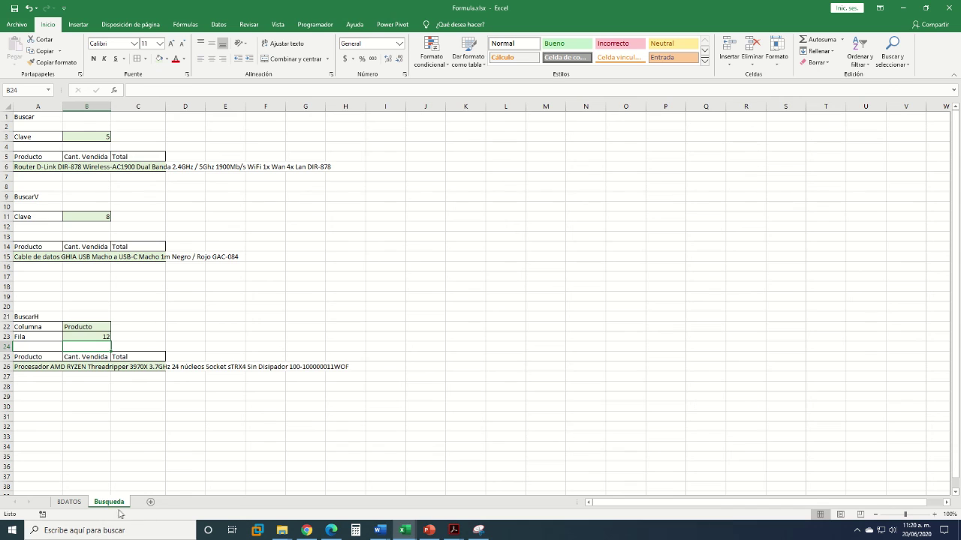
mouse_move(443, 6)
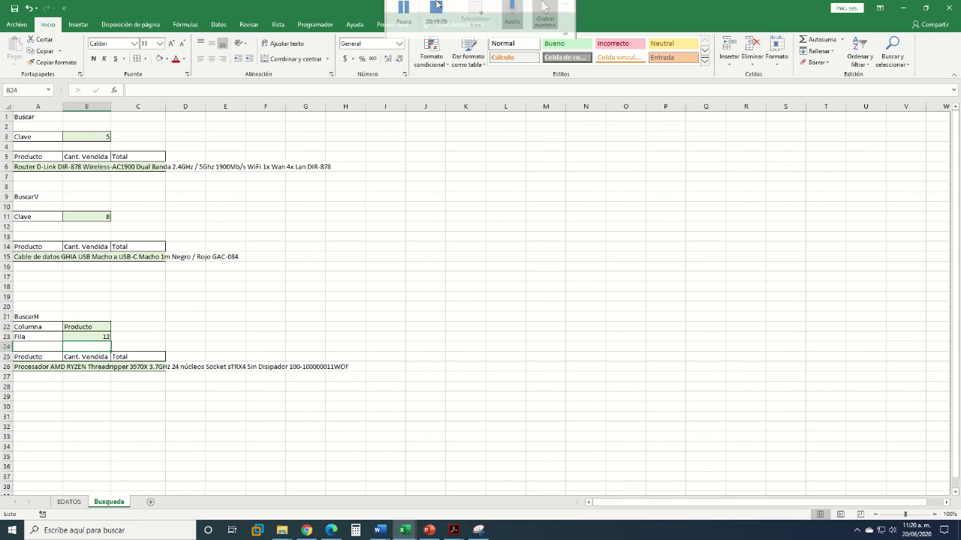